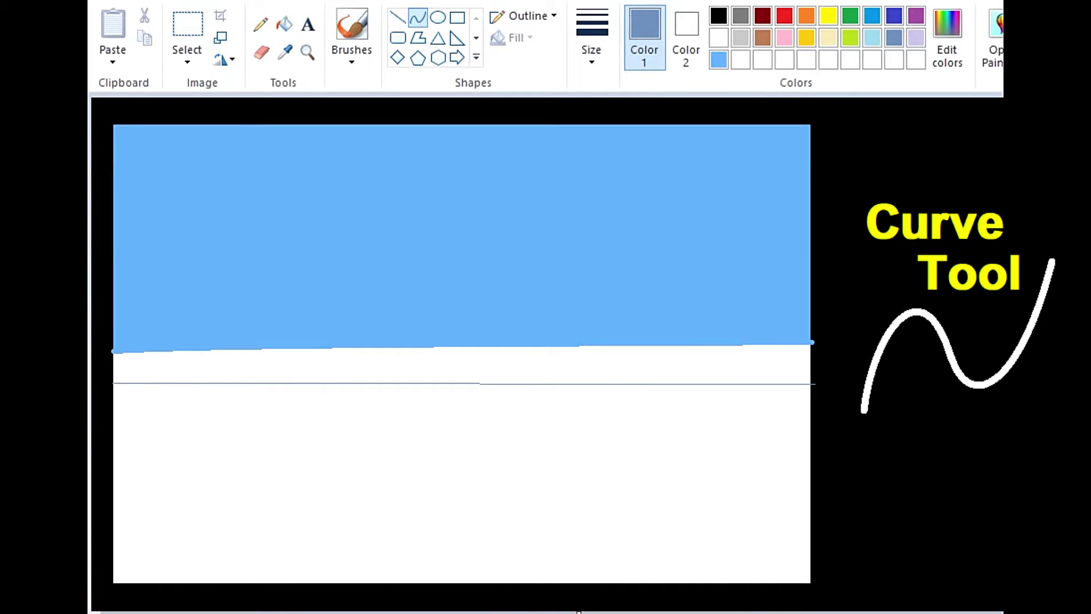
Fill the narrow strip directly below the blue sky with light lavender.
left_click(285, 24)
left_click(461, 365)
left_click(916, 38)
left_click(284, 24)
left_click(461, 366)
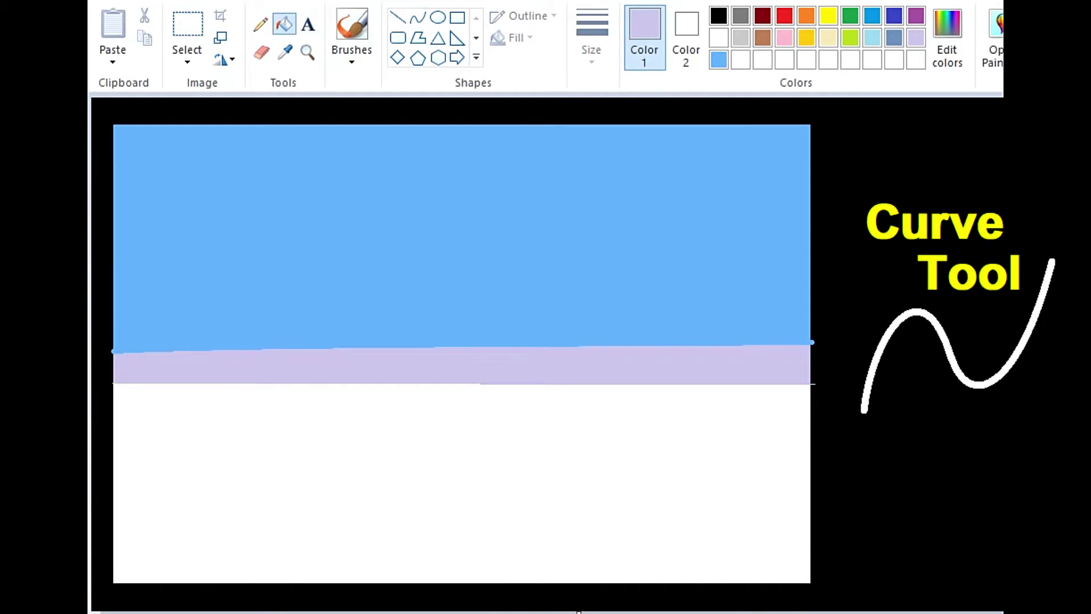
Draw a small S-shaped olive-green curve descending from the lavender strip near the canvas's left edge with the Curve tool.
left_click(417, 17)
left_click_drag(166, 382, 132, 459)
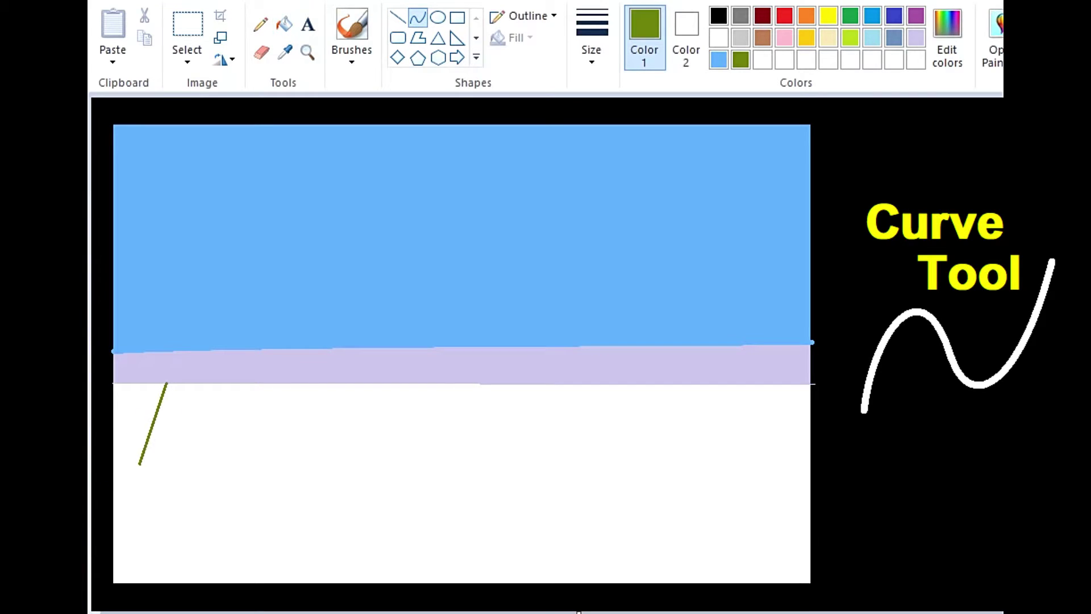
left_click_drag(187, 417, 267, 405)
mouse_move(142, 437)
left_mouse_down()
mouse_move(100, 414)
mouse_move(111, 412)
mouse_move(96, 422)
left_mouse_up()
Draw two long olive-green curves to the canvas's right edge, one continuing the S-curve and one above it as the opposite bank.
mouse_move(134, 460)
left_mouse_down()
mouse_move(412, 504)
mouse_move(806, 508)
mouse_move(816, 498)
left_mouse_up()
left_click_drag(176, 477, 219, 503)
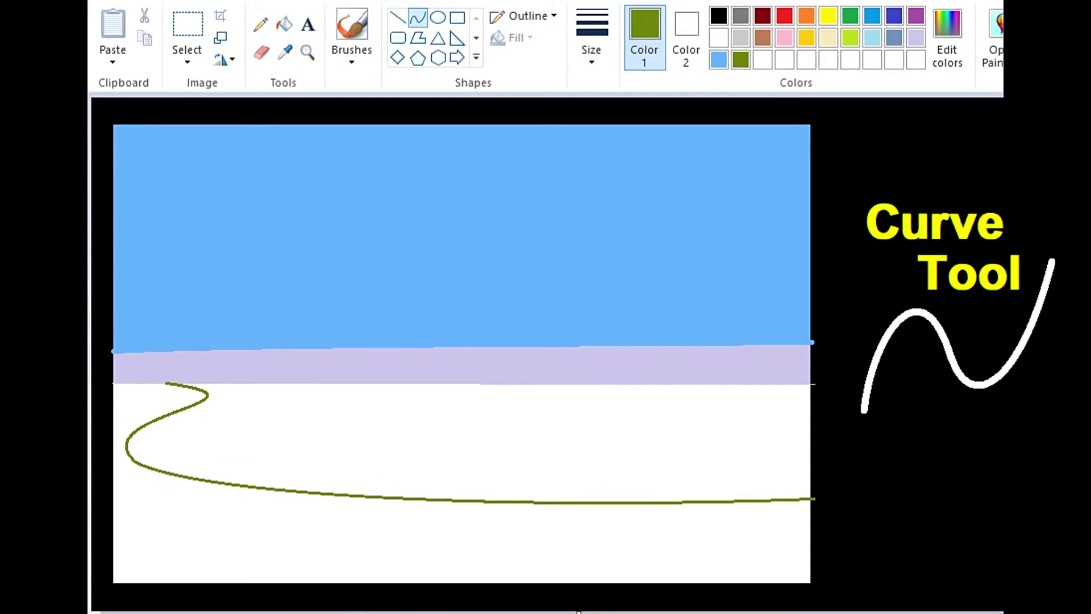
mouse_move(477, 503)
left_mouse_down()
mouse_move(489, 516)
mouse_move(489, 500)
left_mouse_up()
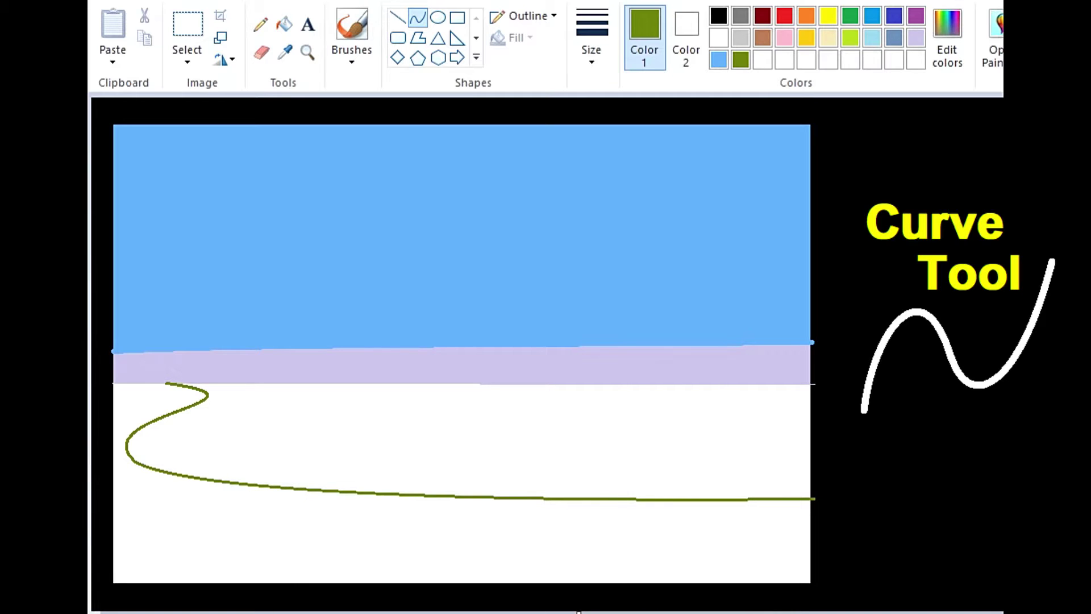
mouse_move(293, 412)
left_mouse_down()
mouse_move(789, 460)
mouse_move(815, 484)
left_mouse_up()
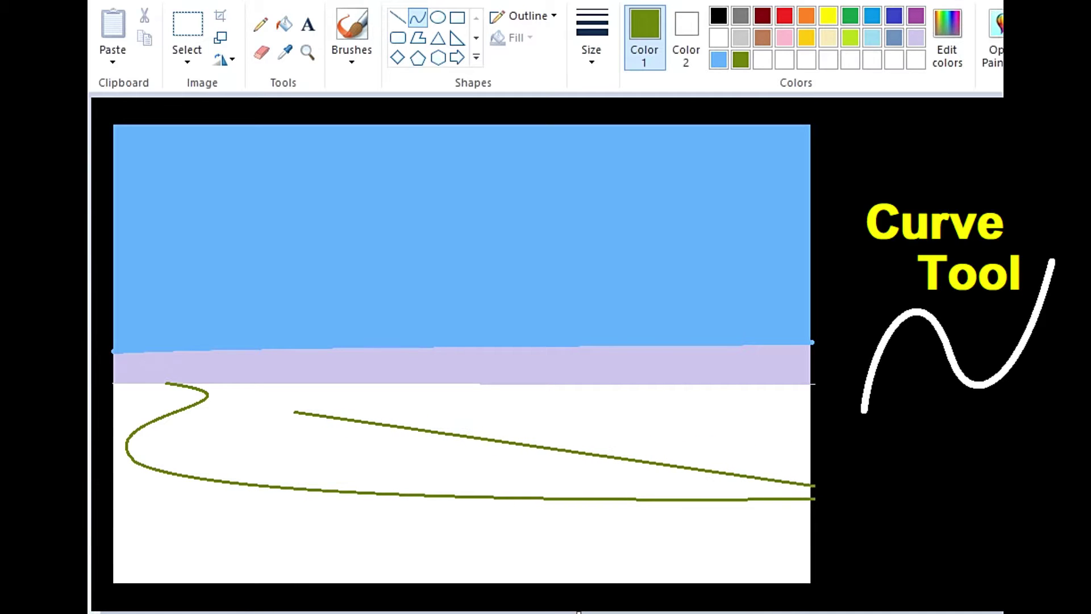
left_click_drag(307, 423, 266, 461)
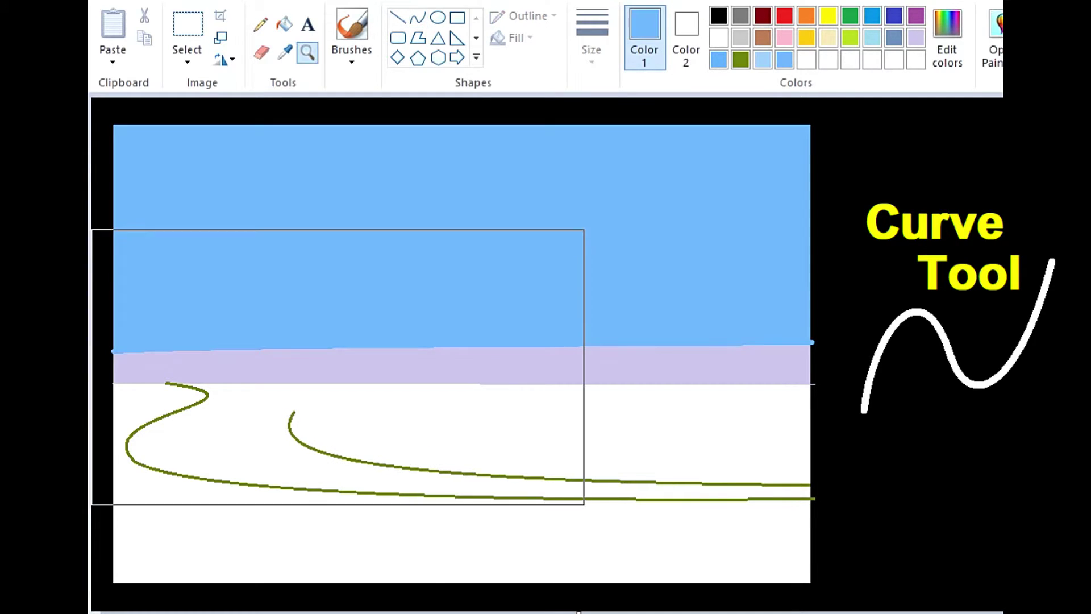
Draw two parallel dark brown fence lines across the left part of the lavender strip with the Line tool.
left_click(337, 367)
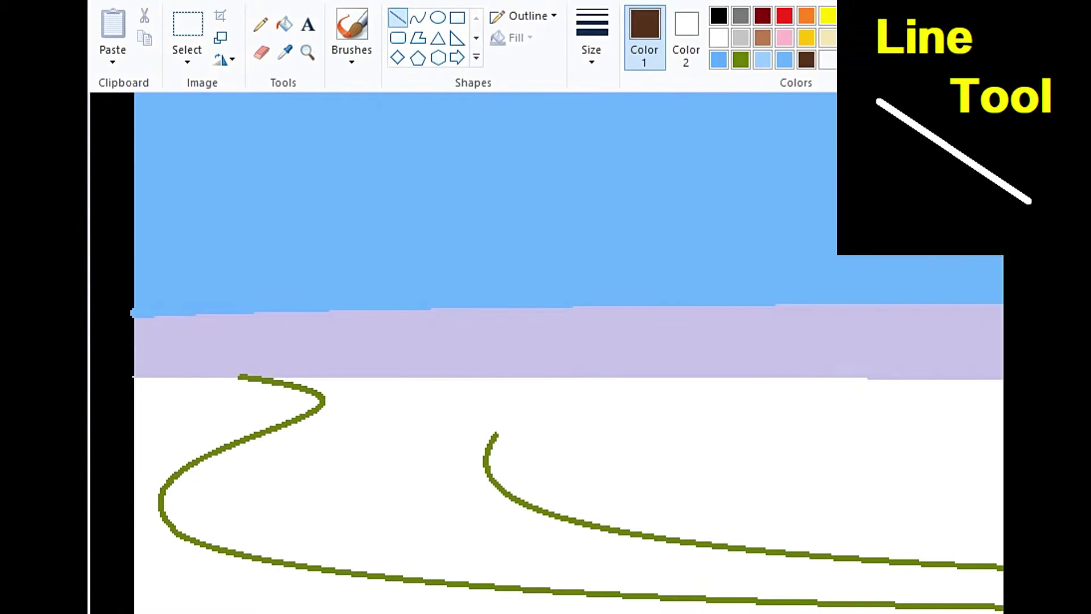
left_click_drag(135, 342, 499, 346)
left_click_drag(130, 363, 495, 366)
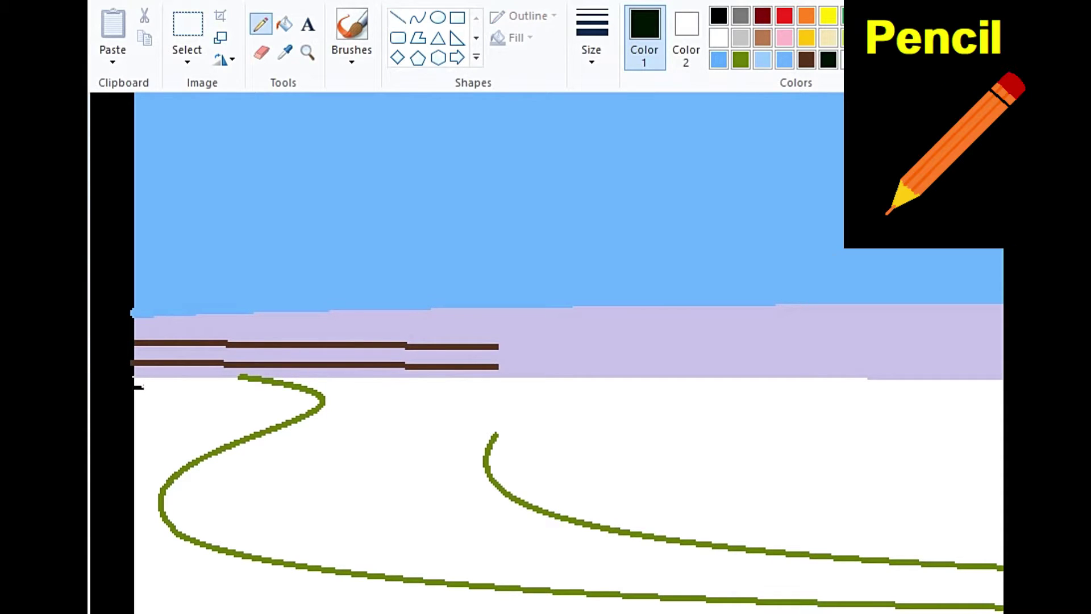
Pencil a low hedge outline below the fence at the canvas's left edge and fill it with near-black green.
mouse_move(134, 389)
left_mouse_down()
mouse_move(236, 387)
mouse_move(243, 375)
mouse_move(134, 370)
left_mouse_up()
left_click(284, 24)
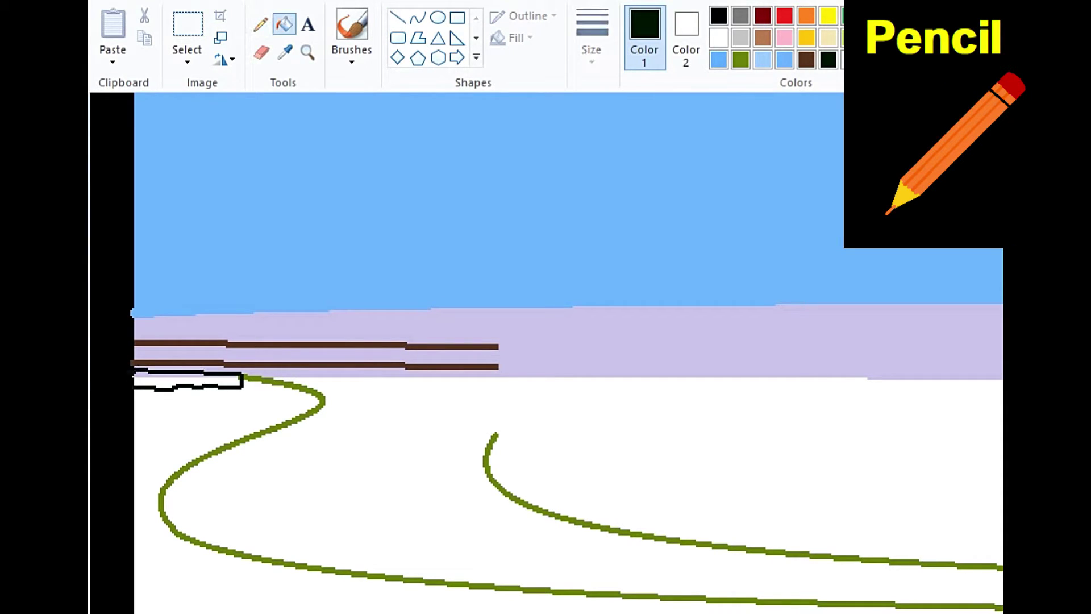
left_click(187, 381)
Draw a dark green tree with a thick trunk and branches above the hedge, using the Pencil at its thickest size.
mouse_move(170, 445)
left_mouse_down()
mouse_move(172, 374)
mouse_move(155, 359)
mouse_move(186, 364)
mouse_move(172, 352)
left_mouse_up()
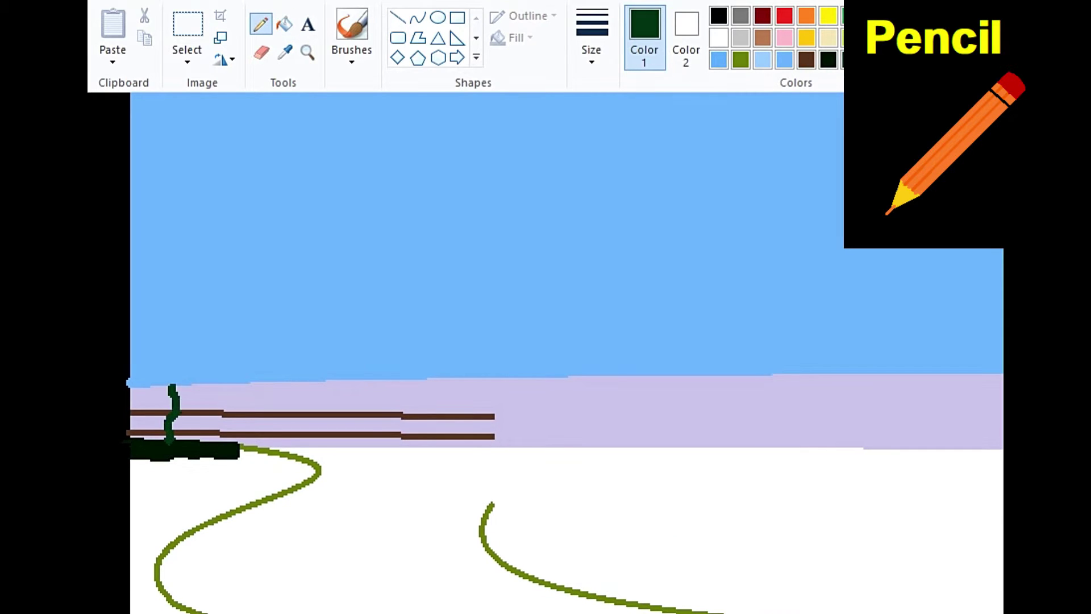
left_click(591, 37)
left_click(638, 212)
mouse_move(176, 431)
left_mouse_down()
mouse_move(203, 385)
mouse_move(192, 371)
mouse_move(148, 420)
mouse_move(152, 380)
left_mouse_up()
Pencil a small olive bush outline at the top of the right bank curve and shade it in dark green tones.
mouse_move(500, 454)
left_mouse_down()
mouse_move(541, 455)
mouse_move(524, 436)
mouse_move(482, 429)
mouse_move(477, 442)
mouse_move(492, 421)
mouse_move(528, 432)
left_mouse_up()
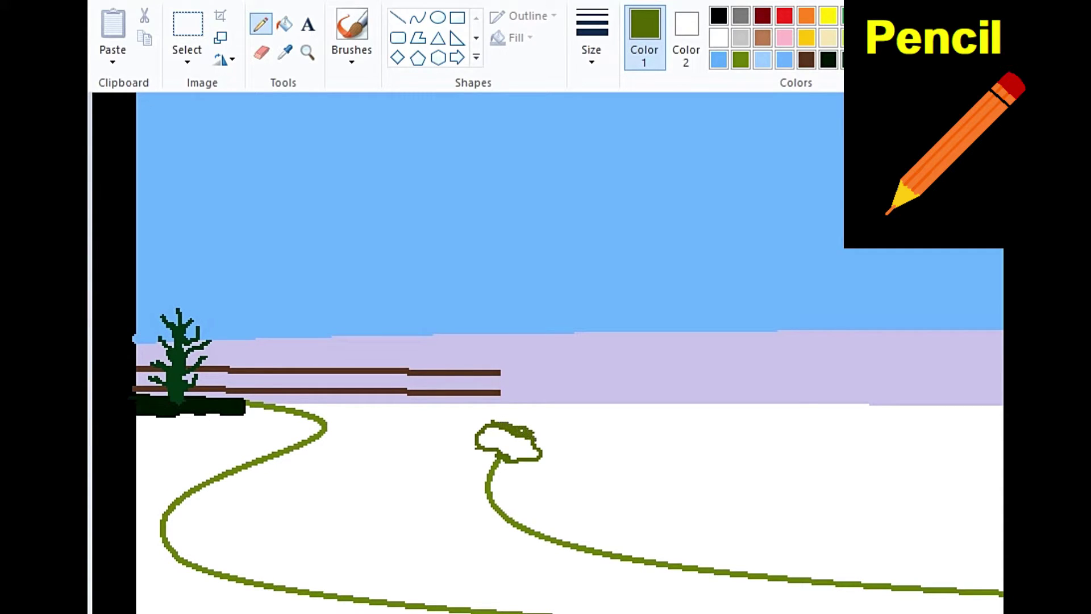
left_click(284, 24)
left_click(506, 442)
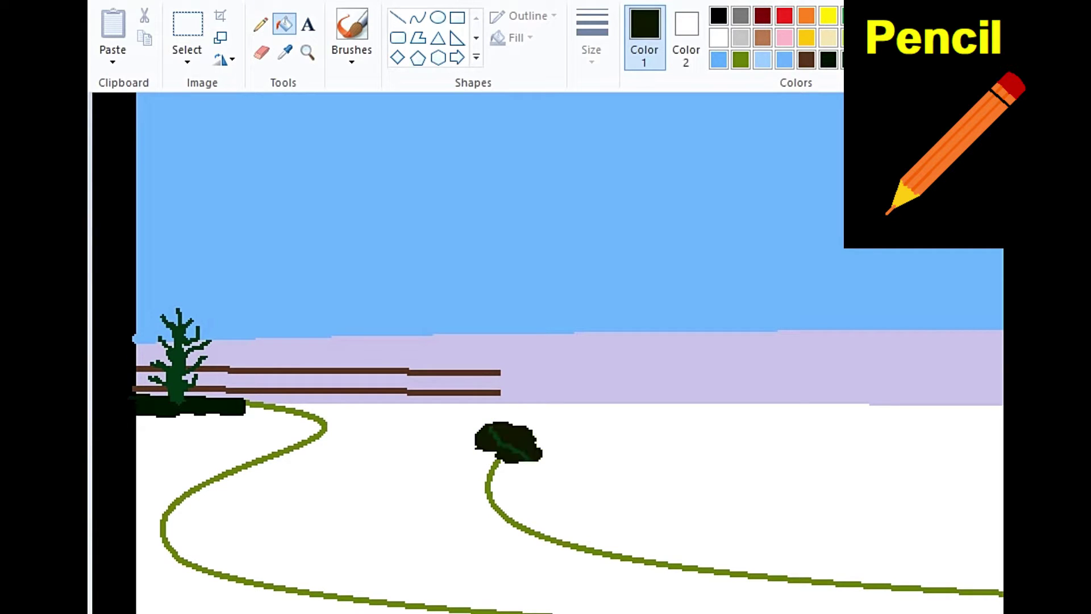
key("ctrl+z")
left_click(307, 52)
left_click(591, 465)
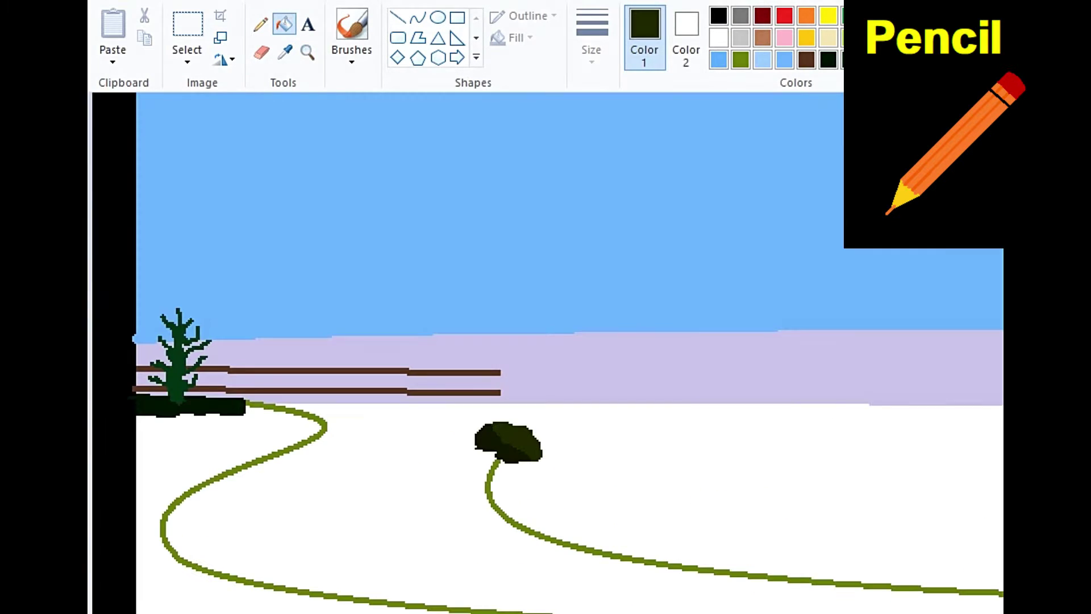
key("ctrl+z")
Outline a larger olive bush behind the small one and fill its lower band with near-black green.
left_click(261, 24)
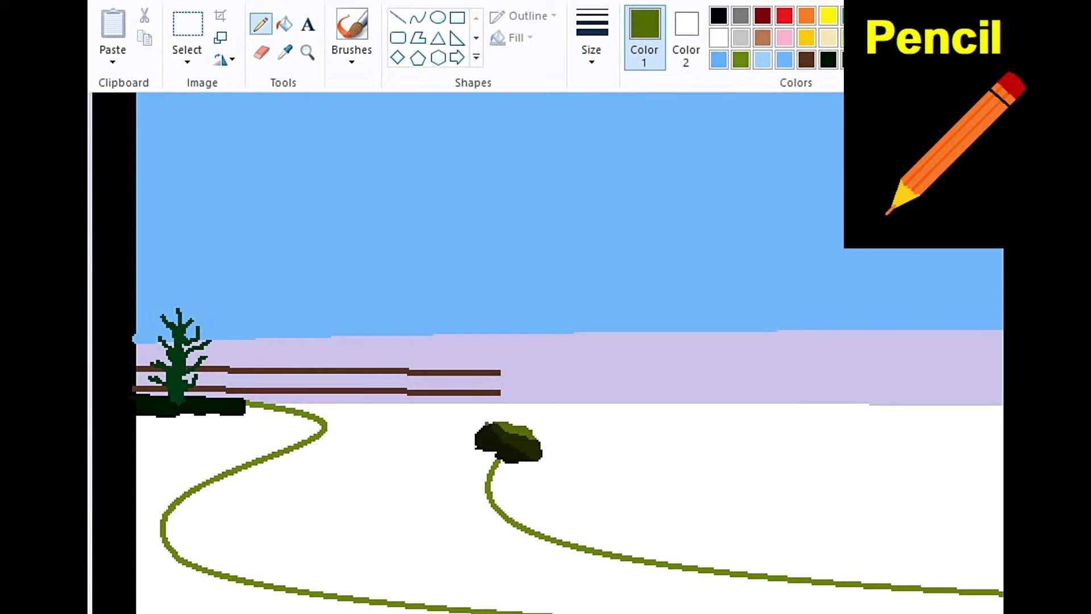
mouse_move(483, 413)
left_mouse_down()
mouse_move(520, 370)
mouse_move(549, 385)
mouse_move(565, 417)
left_mouse_up()
left_click(829, 59)
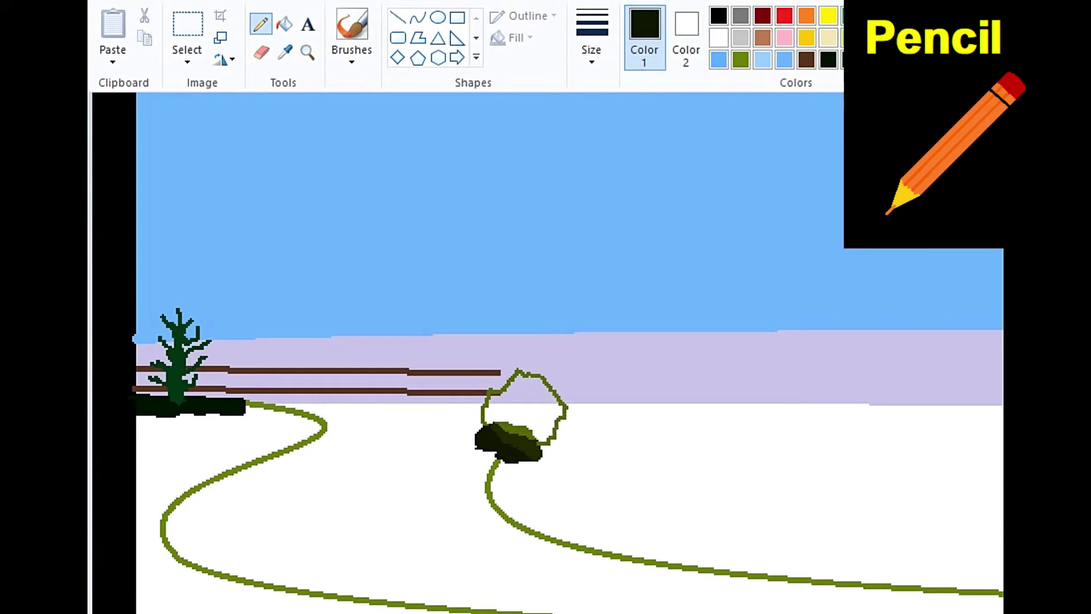
left_click_drag(484, 399, 554, 425)
left_click(285, 24)
left_click(517, 415)
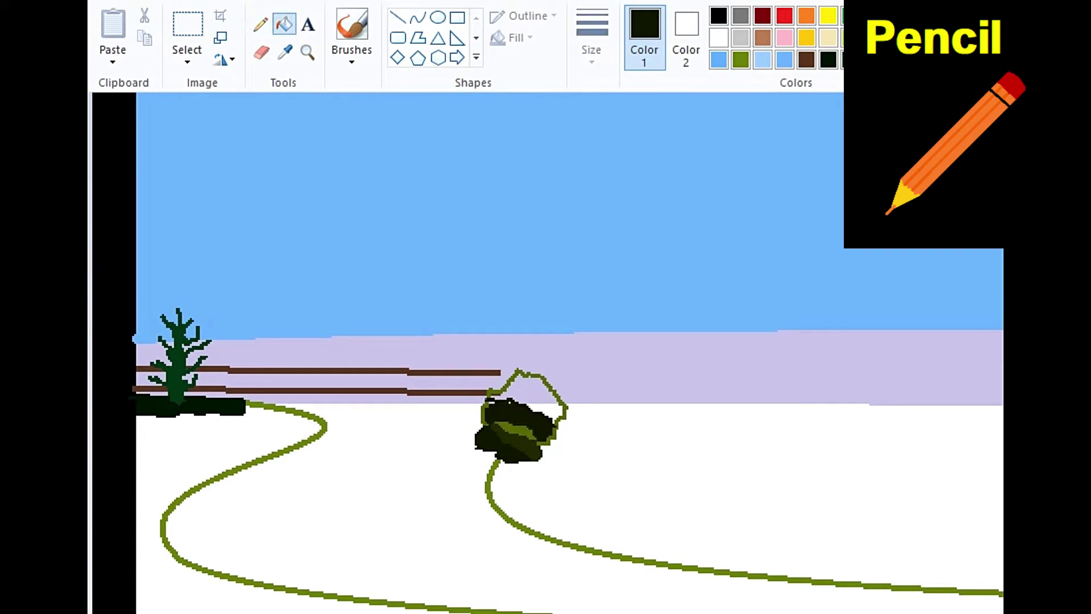
Darken the larger bush's lower outline with near-black green and shade its middle band dark olive.
left_click(308, 52)
left_click(585, 429)
left_click(260, 24)
left_click_drag(370, 313, 356, 354)
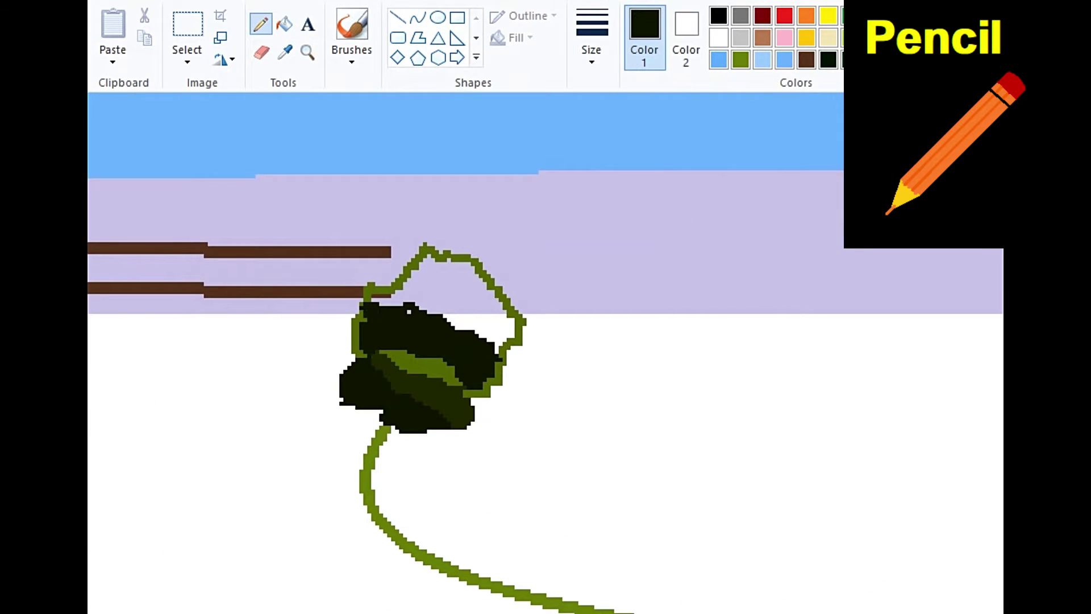
left_click_drag(500, 366, 468, 392)
left_click(285, 53)
left_click(452, 399)
mouse_move(400, 276)
left_mouse_down()
mouse_move(498, 316)
mouse_move(515, 345)
left_mouse_up()
left_click(285, 52)
left_click(434, 266)
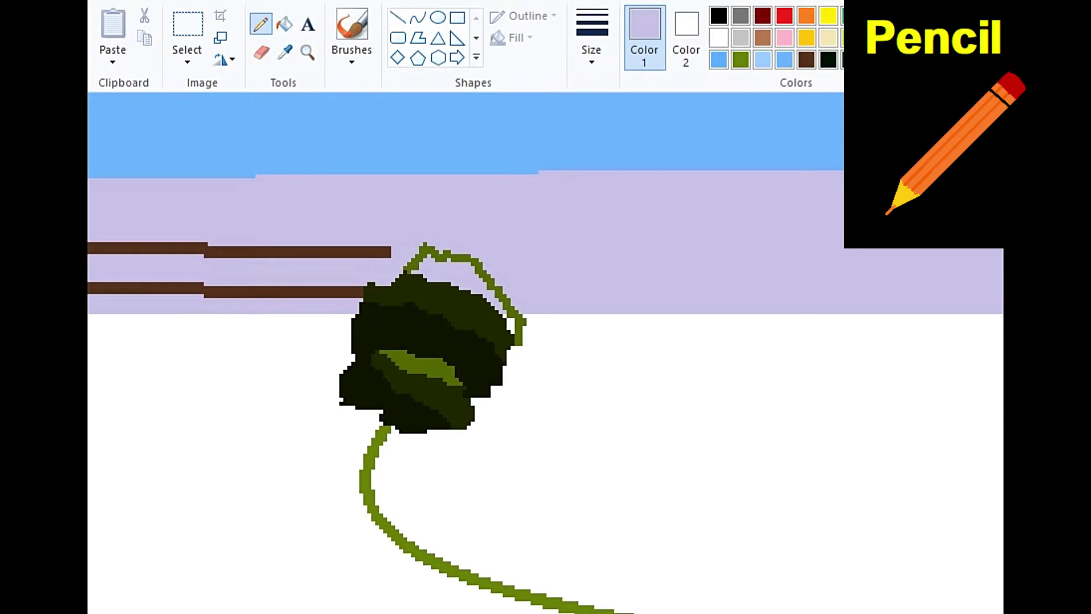
Pick the olive green of the larger bush's outline and fill the bush's top with it.
left_click(284, 53)
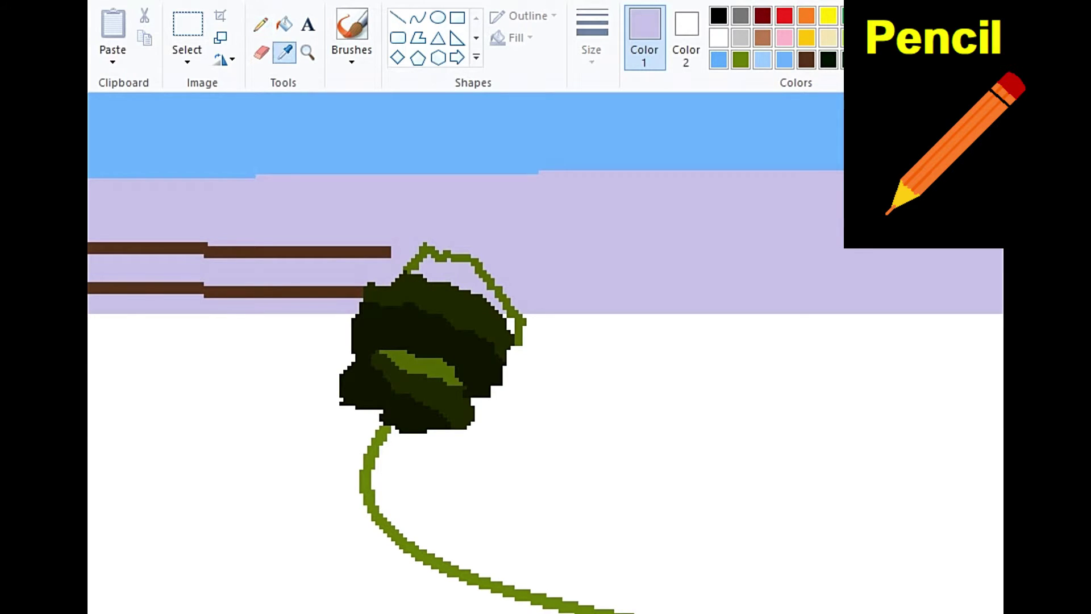
left_click(425, 251)
left_click(284, 24)
left_click(459, 275)
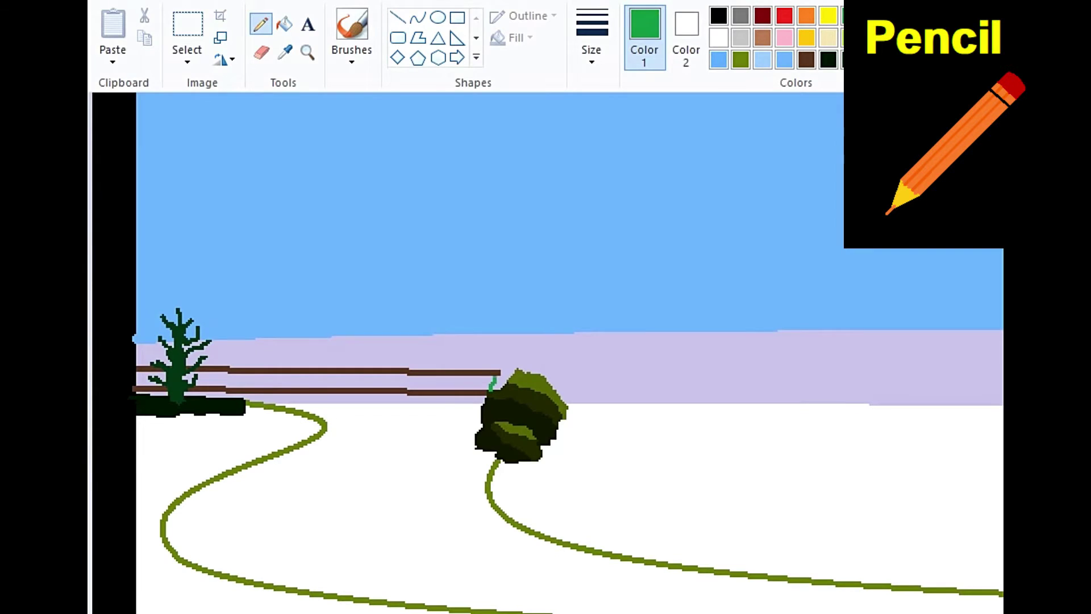
Pencil a pointed green tree behind the top of the bush and fill it with green.
mouse_move(495, 377)
left_mouse_down()
mouse_move(529, 346)
mouse_move(549, 377)
left_mouse_up()
left_click(284, 24)
left_click(520, 360)
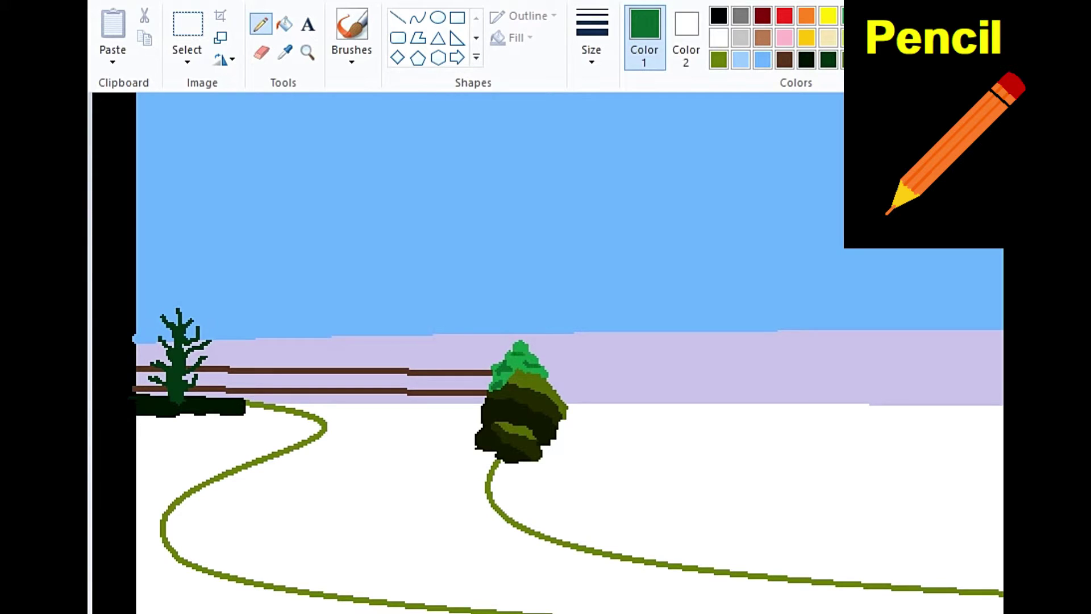
Fill the strip beneath the fence with dark olive and pencil a wavy dark green edge below it, reaching the bush.
left_click(397, 17)
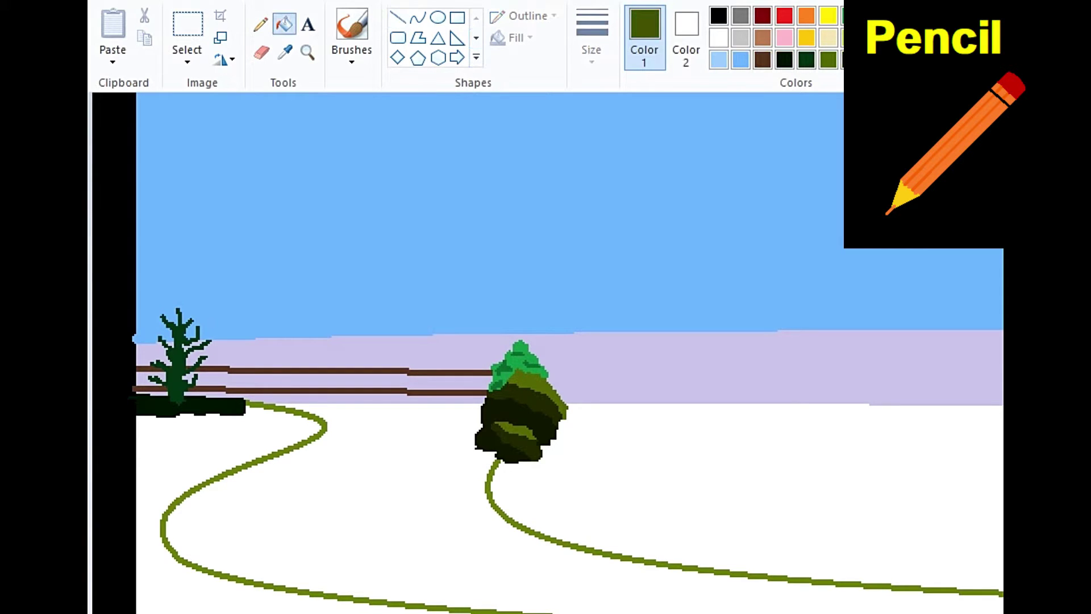
left_click(341, 398)
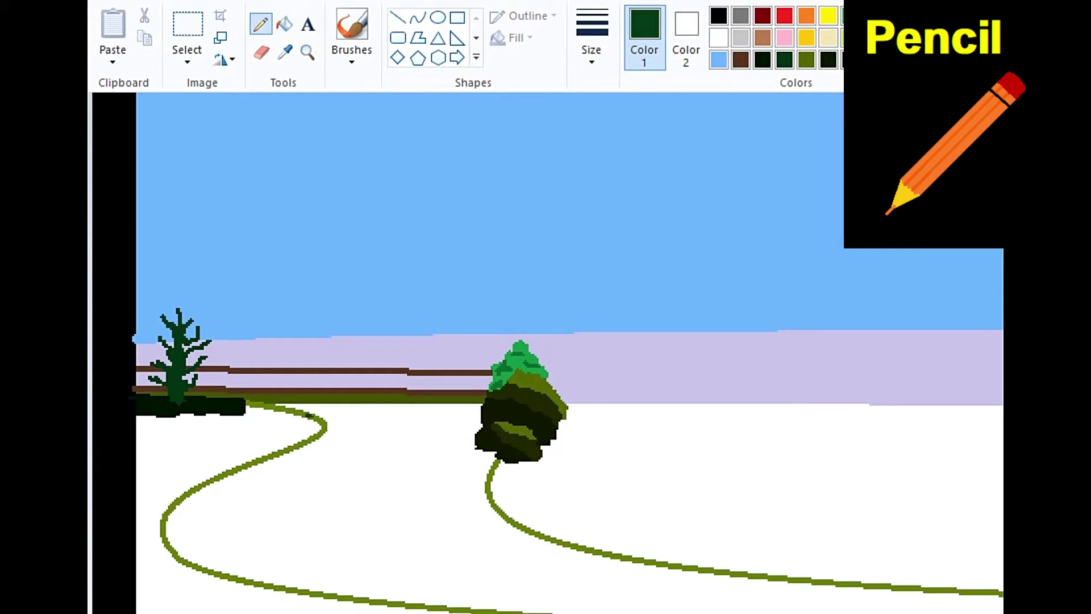
left_click_drag(308, 414, 471, 422)
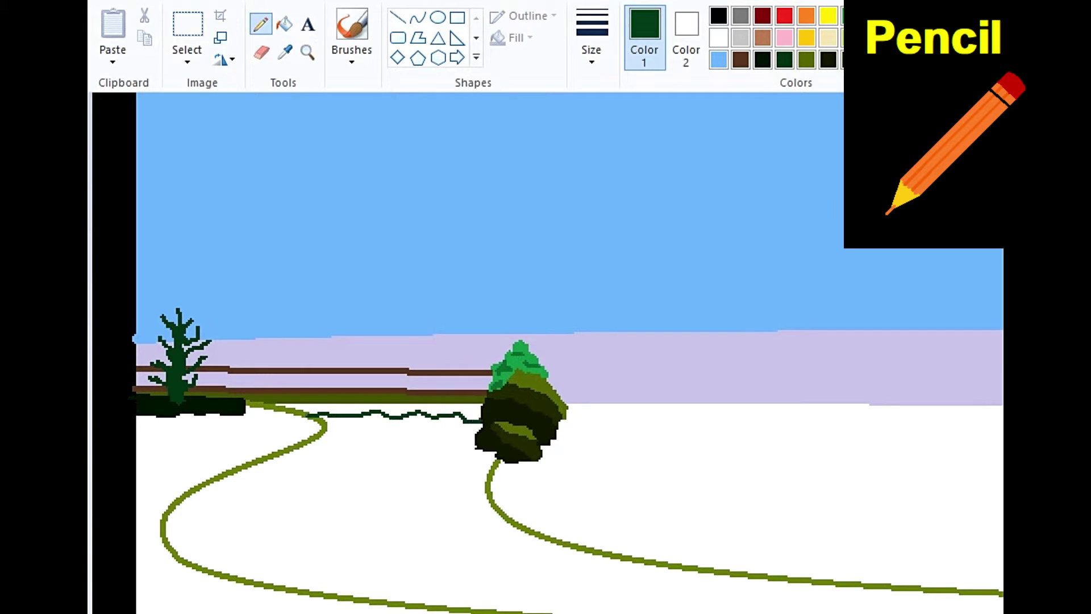
Pencil an uneven shrub outline between the two bank curves below the dark green hedge and fill it with dark olive.
mouse_move(253, 465)
left_mouse_down()
mouse_move(300, 461)
mouse_move(375, 425)
mouse_move(454, 429)
mouse_move(484, 480)
left_mouse_up()
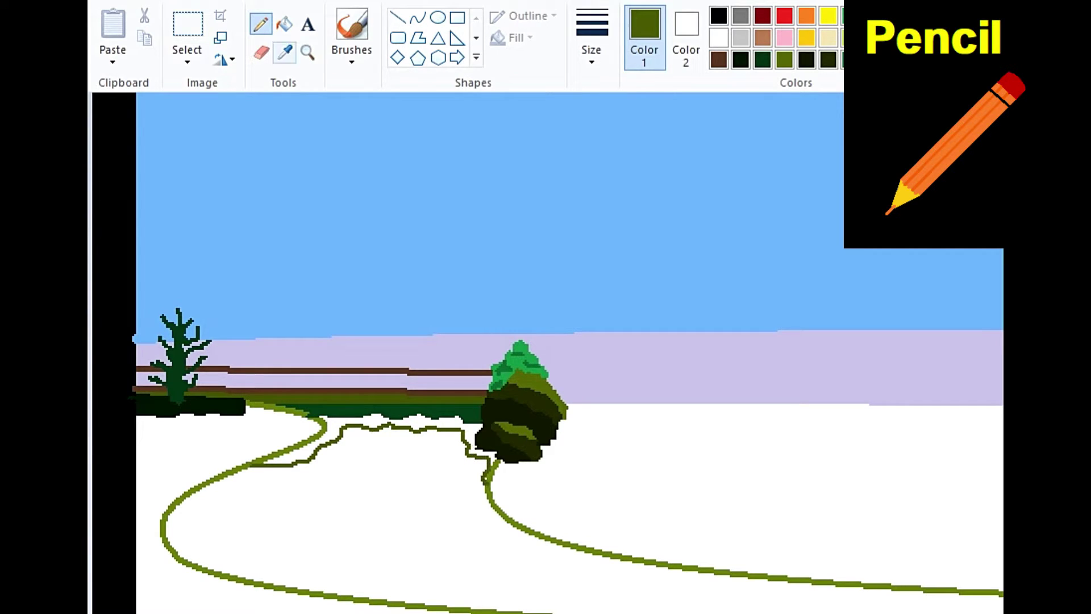
left_click(284, 25)
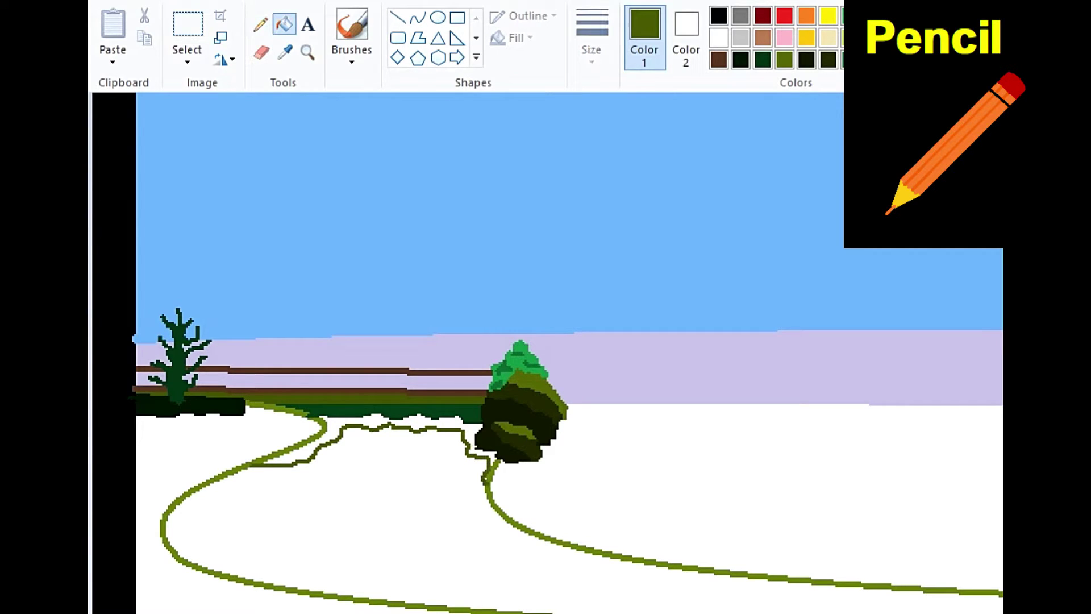
left_click(332, 432)
left_click(740, 59)
left_click(251, 462)
left_click(332, 438)
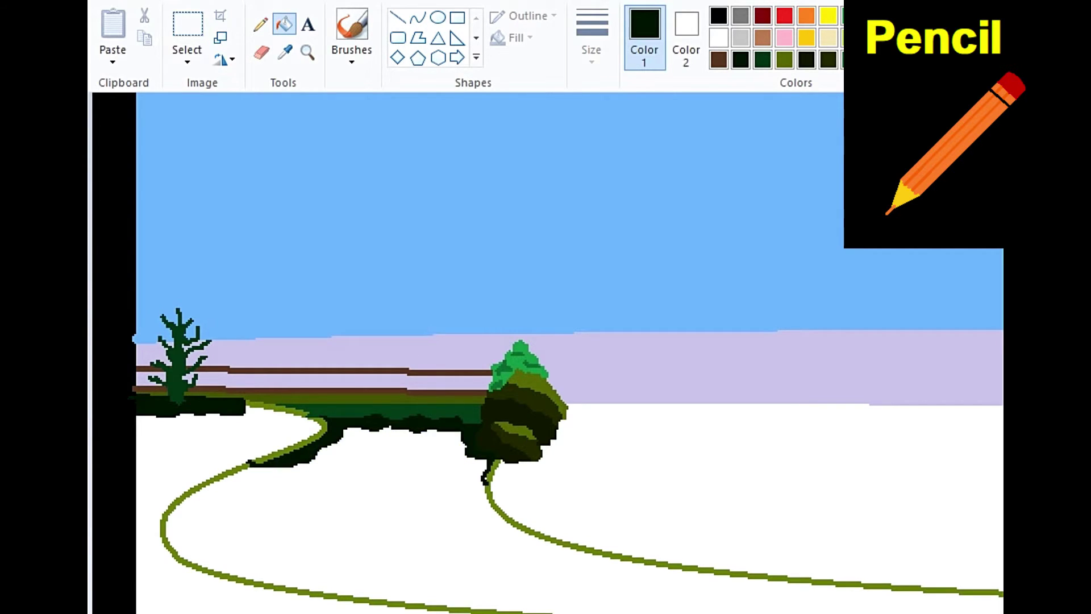
key("ctrl+z")
key("ctrl+y")
key("ctrl+z")
Fill the upper bend of the left bank curve, beside the dark olive shrubs, with near-black green.
left_click(308, 53)
left_click(335, 443)
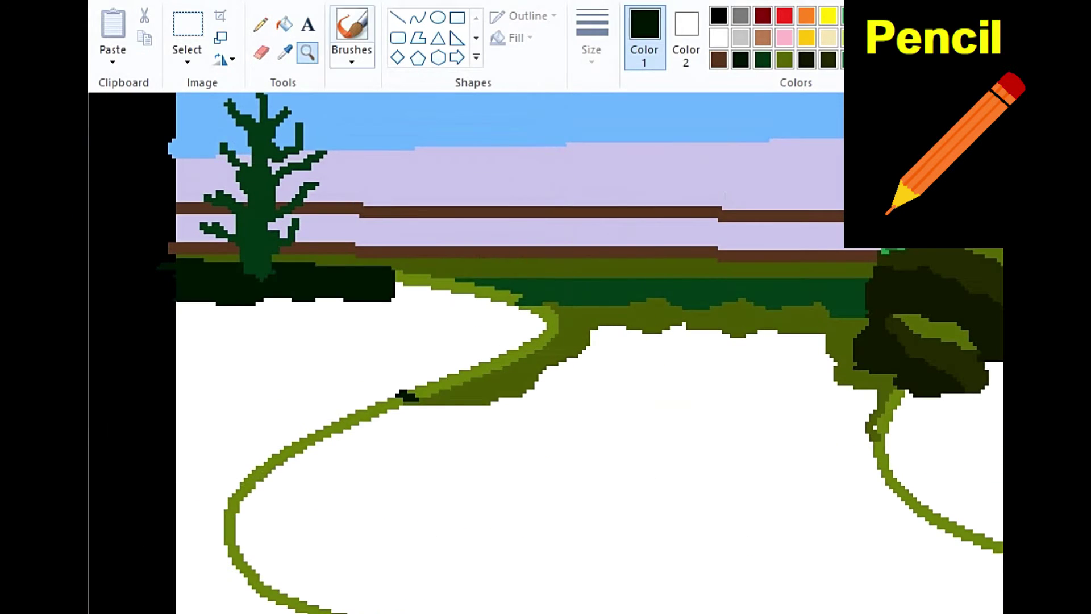
left_click(284, 24)
left_click(455, 285)
left_click(511, 355)
Touch up the near-black line at the bank's upper bend, using the Pencil at the second-thinnest size.
left_click(260, 24)
left_click(591, 37)
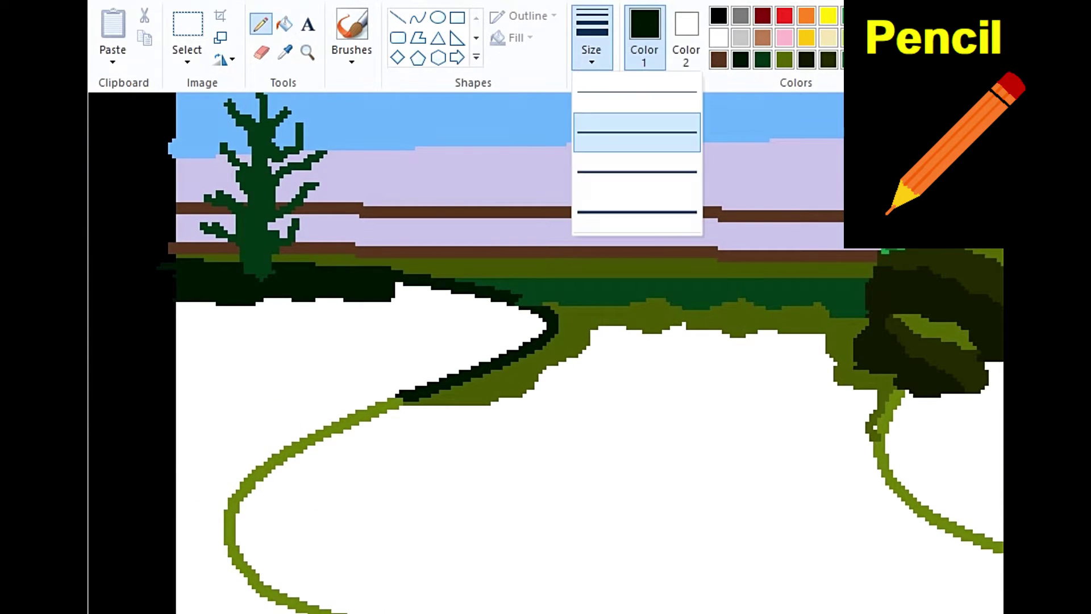
left_click(636, 133)
left_click_drag(521, 299, 538, 305)
scroll(531, 303, "down", 2)
scroll(531, 302, "up", 2)
scroll(531, 303, "down", 1)
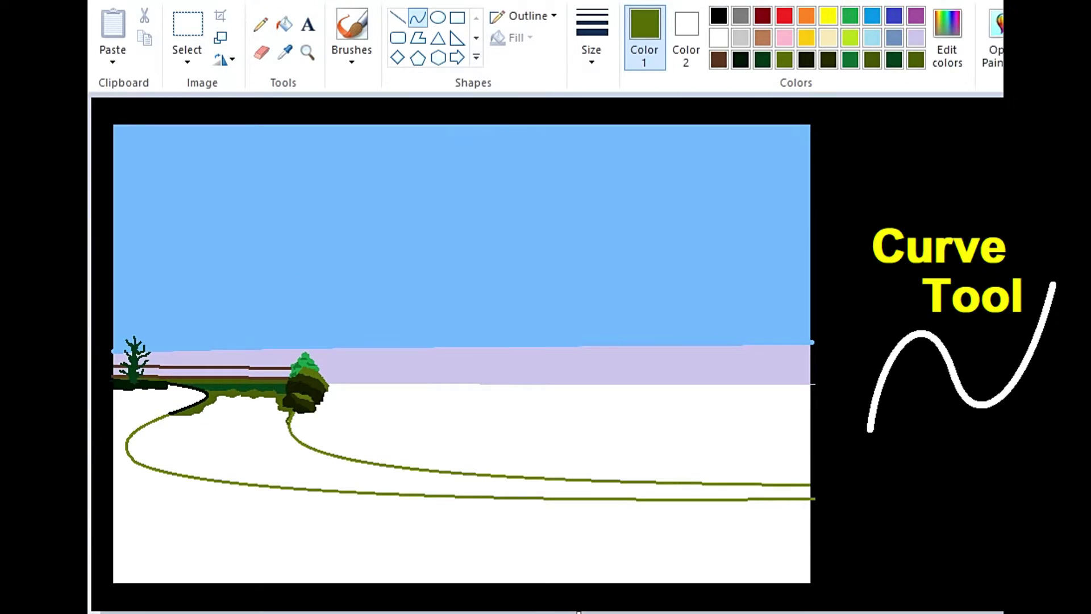
Draw an olive hill curve from the bush to the canvas's right edge, and fill the hill and the foreground with olive green.
mouse_move(327, 385)
left_mouse_down()
mouse_move(826, 359)
mouse_move(816, 353)
left_mouse_up()
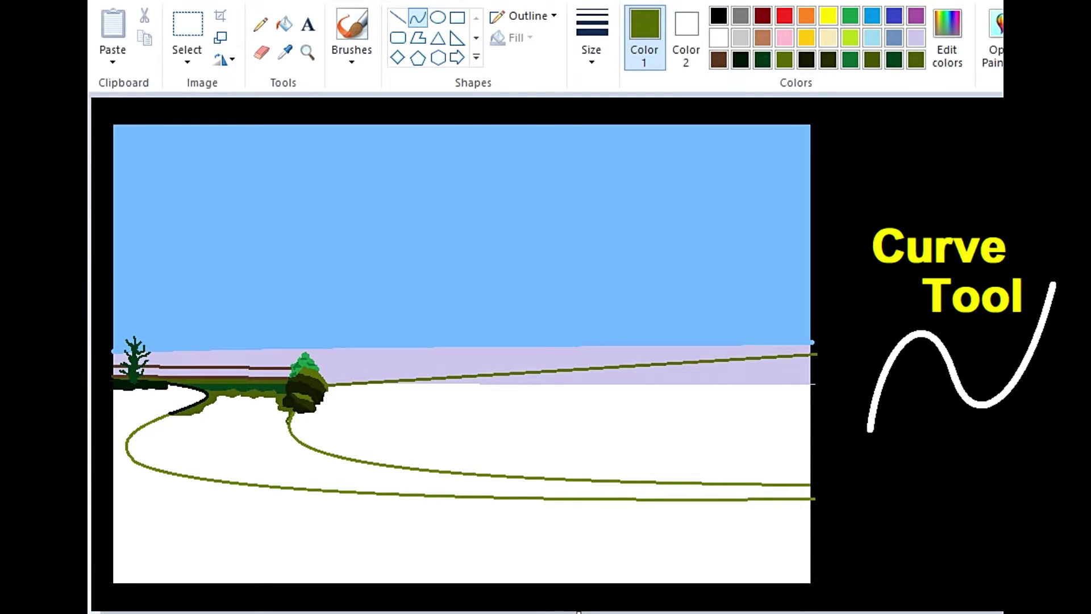
left_click_drag(500, 374, 505, 365)
left_click(505, 365)
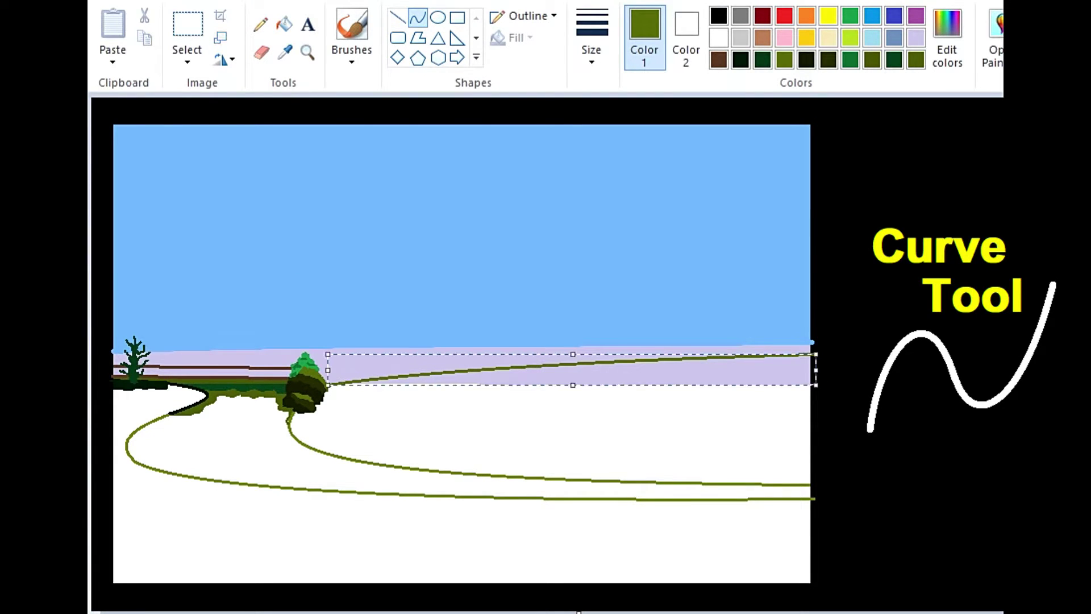
left_click_drag(573, 369, 574, 371)
left_click(573, 426)
left_click(283, 24)
left_click(569, 426)
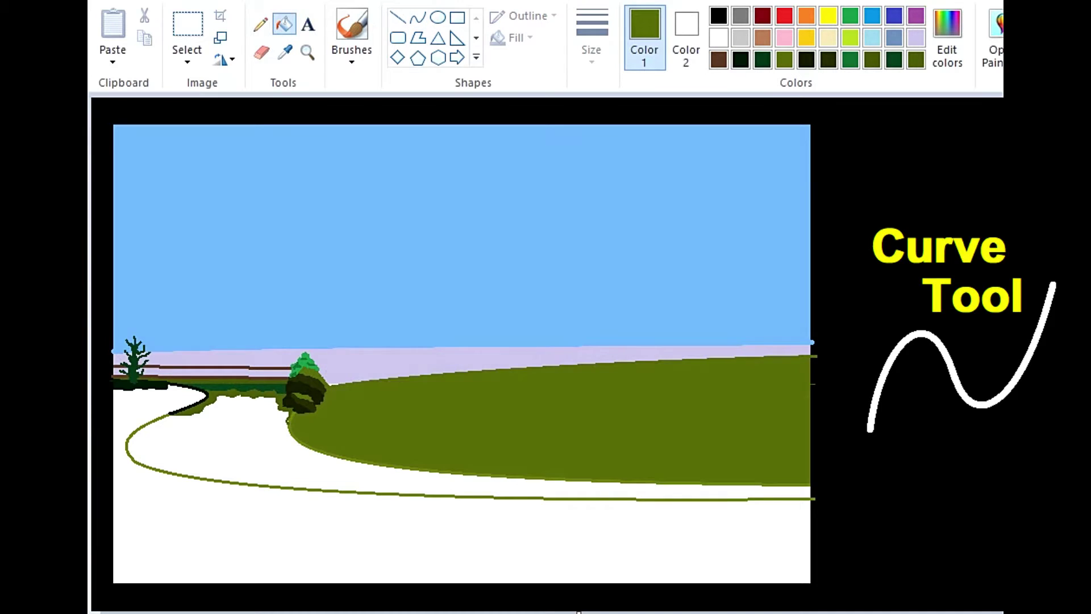
left_click(398, 540)
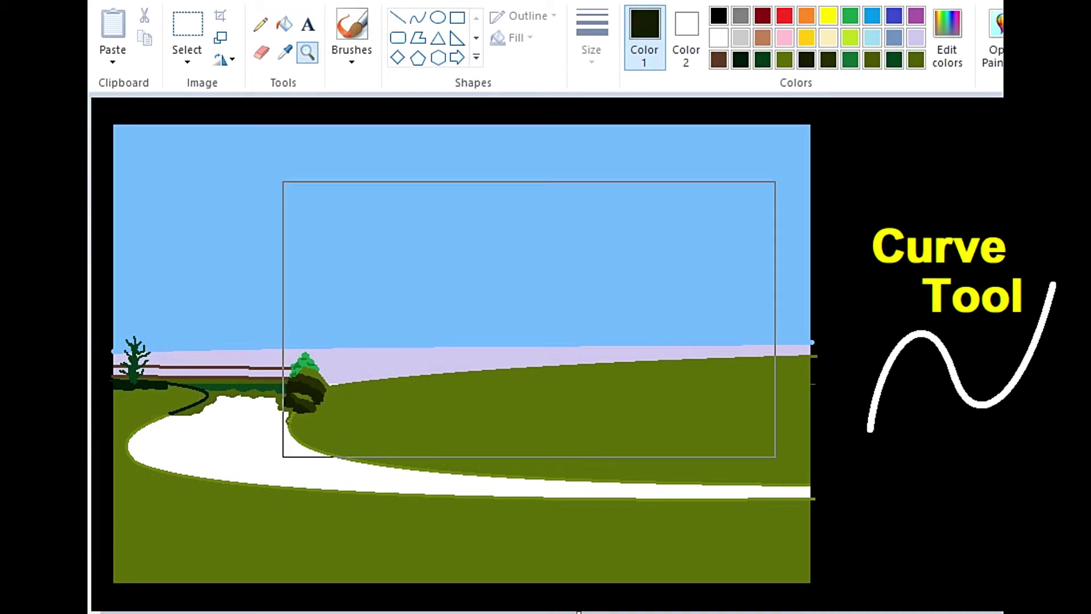
Pencil a near-black peaked bush beside the rounded bush and a low hedge along the middle of the hill crest, and fill both near-black.
left_click(528, 317)
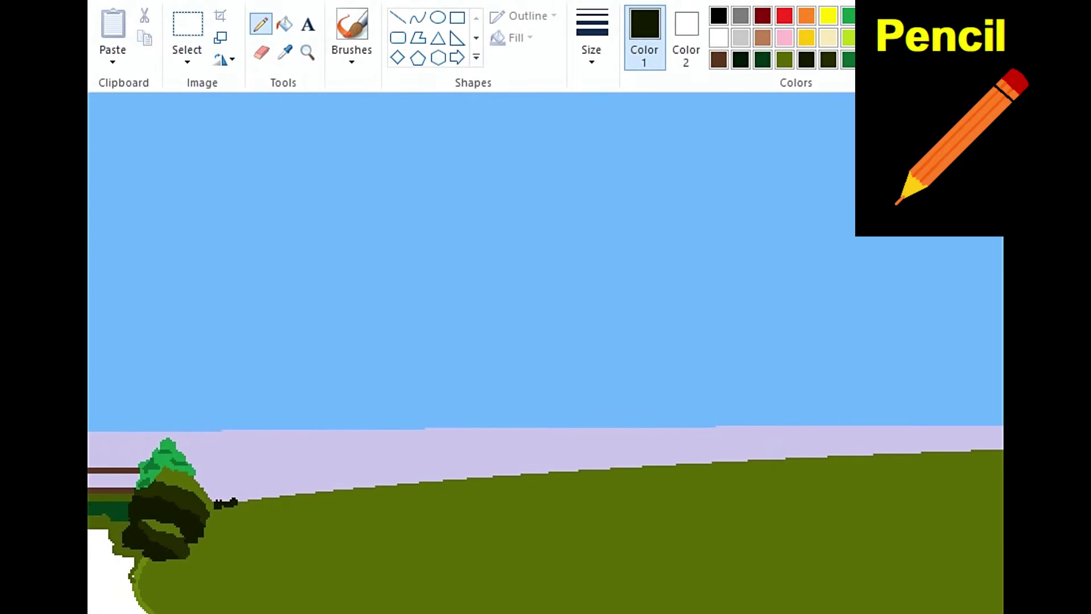
mouse_move(202, 492)
left_mouse_down()
mouse_move(246, 477)
mouse_move(267, 438)
mouse_move(288, 428)
mouse_move(311, 467)
mouse_move(364, 489)
left_mouse_up()
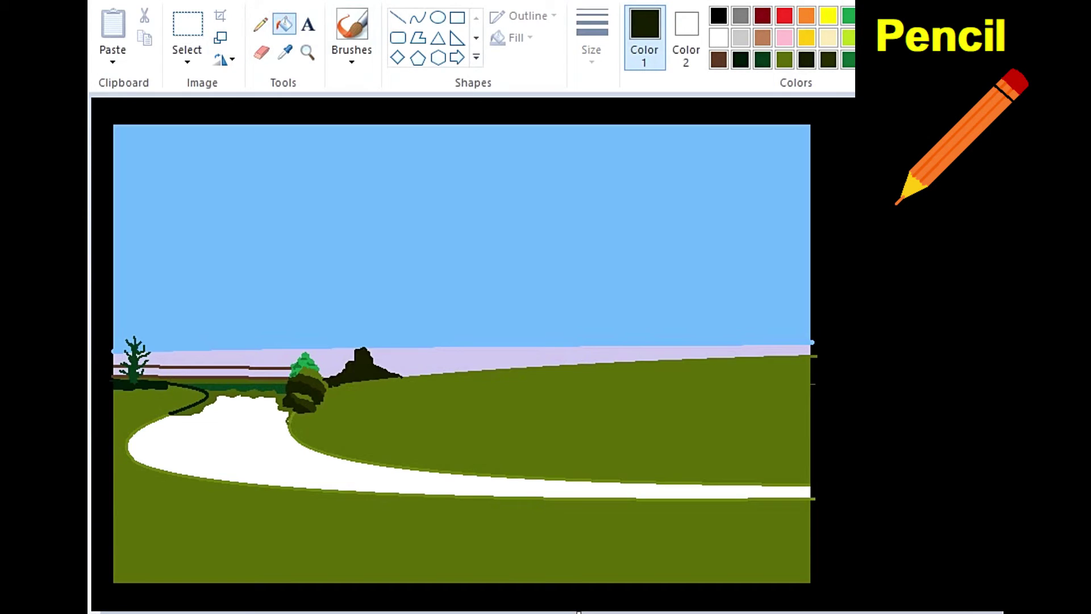
left_click(261, 24)
left_click_drag(443, 374, 596, 360)
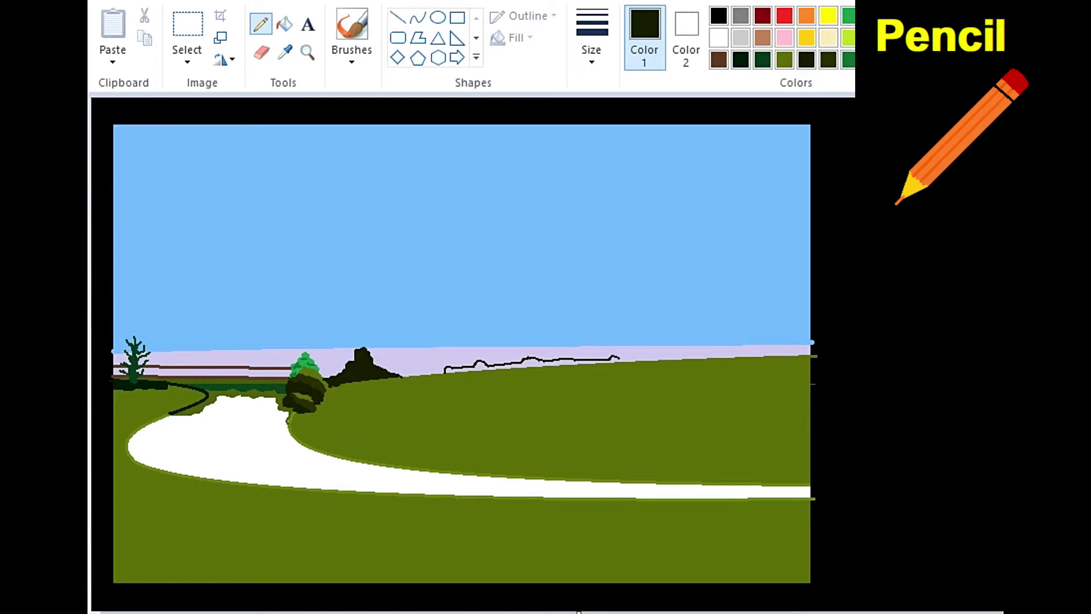
left_click(284, 24)
left_click(531, 363)
Pencil a bumpy near-black treeline along the hill crest to the canvas's right edge and fill it, including the small gaps.
left_click(261, 23)
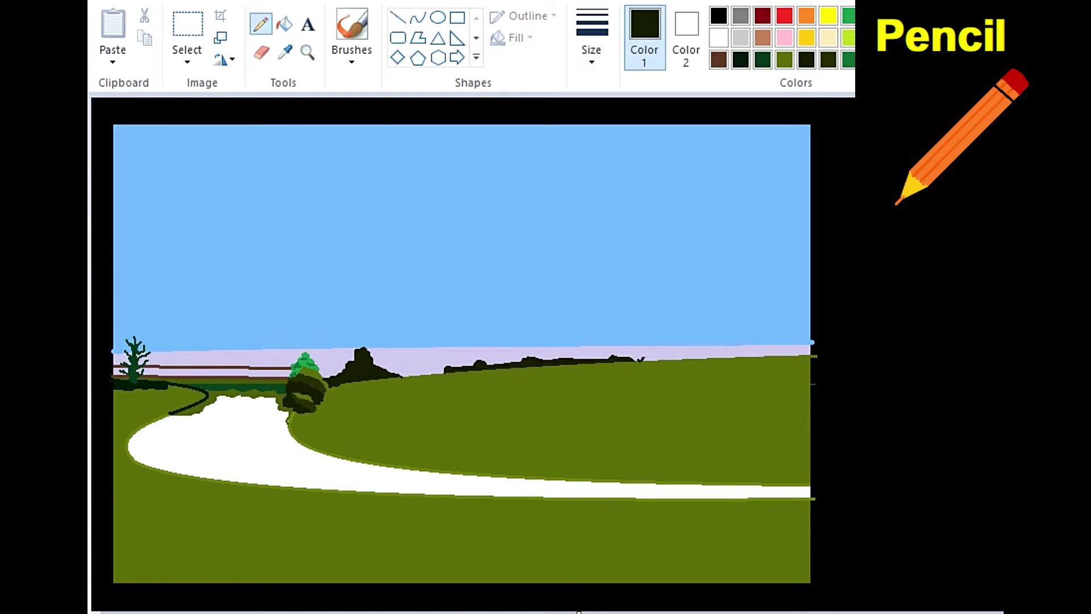
left_click_drag(694, 353, 810, 351)
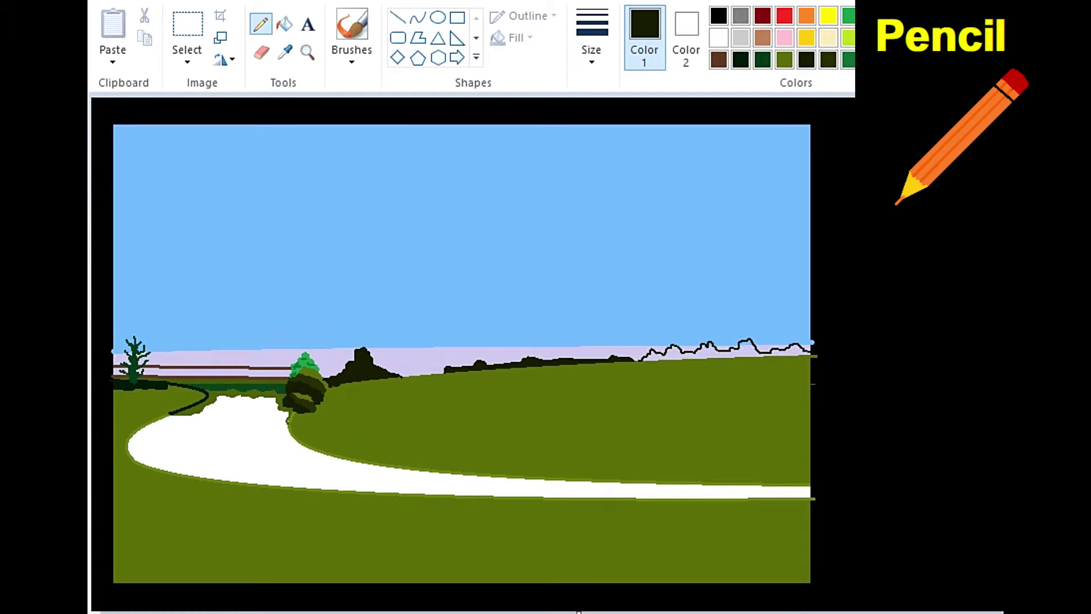
left_click(285, 24)
left_click(727, 353)
left_click(307, 52)
left_click(717, 318)
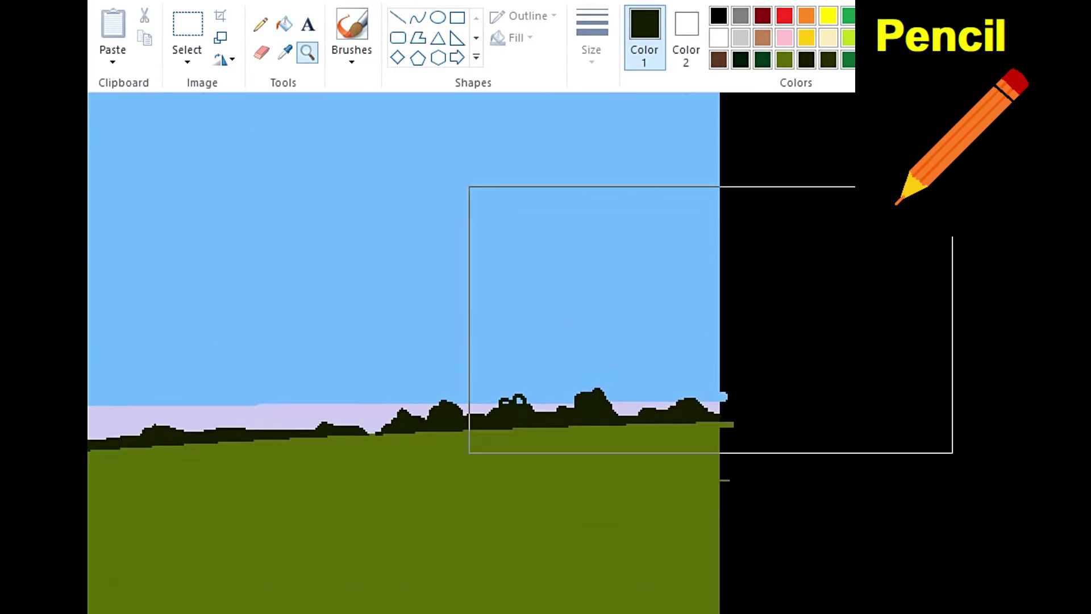
left_click(595, 365)
left_click(261, 24)
left_click(261, 24)
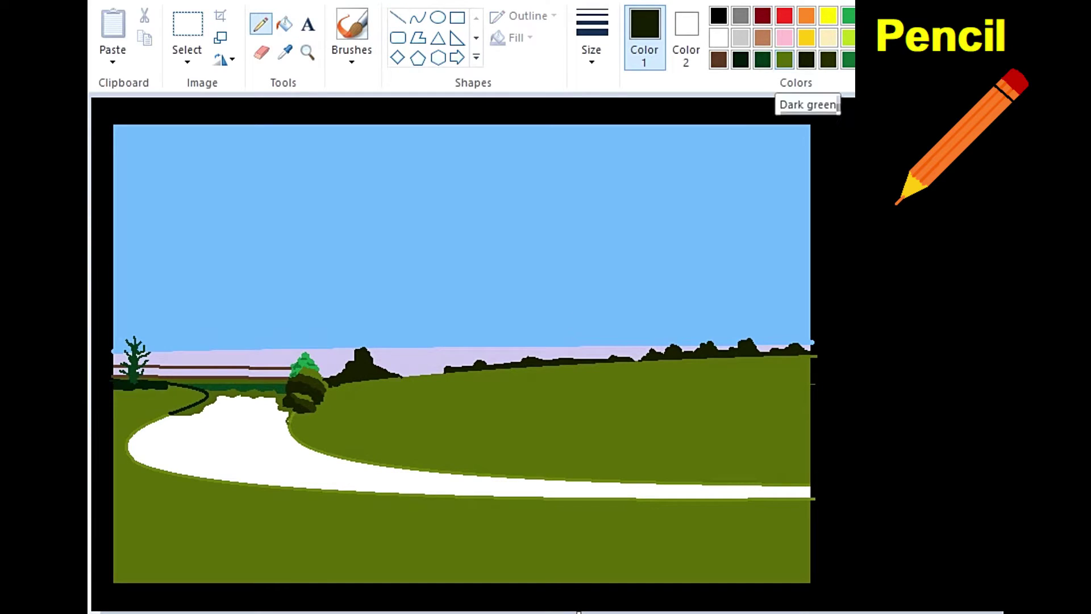
left_click(849, 37)
left_click(284, 24)
left_click(554, 419)
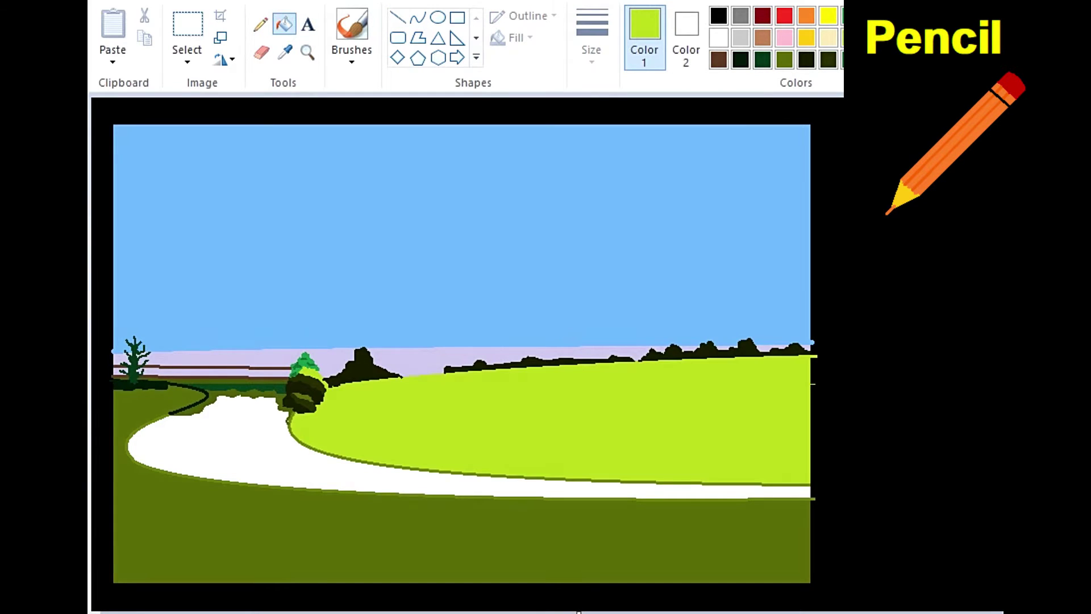
key("ctrl+z")
left_click(398, 540)
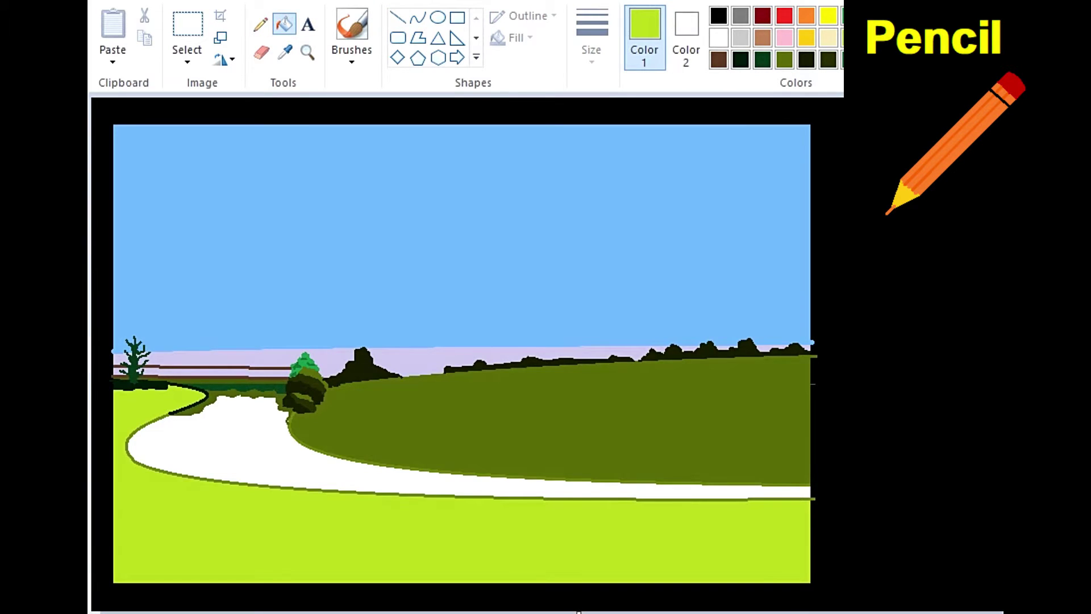
Fill the foreground and the hill with a yellow-green slightly darker than lime.
left_click(398, 540)
left_click(261, 24)
left_click(284, 24)
left_click(568, 420)
Pencil uneven olive green bushes behind the near-black hedge on the hill crest and fill them with the same olive.
left_click(261, 24)
left_click(761, 59)
left_click_drag(395, 373, 410, 371)
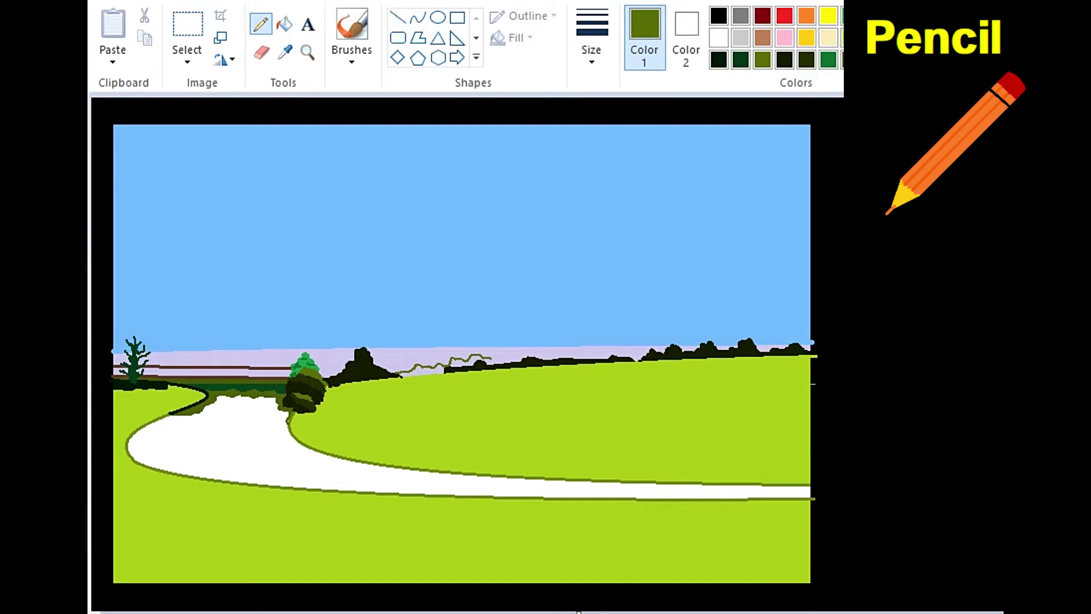
left_click_drag(521, 354, 610, 357)
left_click(284, 24)
left_click(426, 370)
left_click(512, 359)
left_click(634, 356)
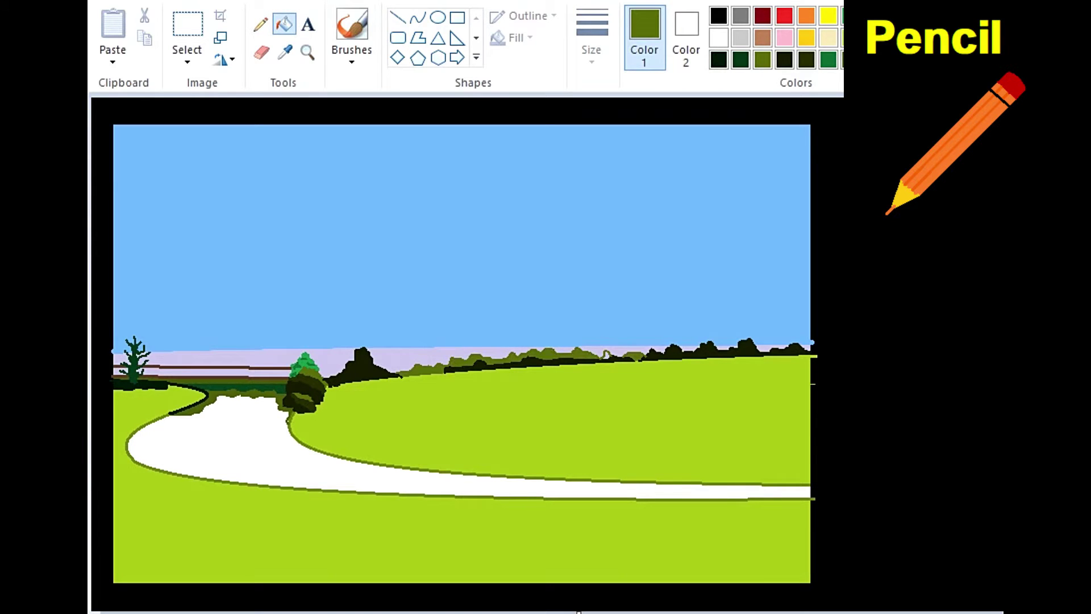
Draw three vertical fence posts across the horizontal rails with the Line tool, using the rails' brown and a reduced line size.
left_click(398, 17)
left_click(308, 52)
left_click(328, 327)
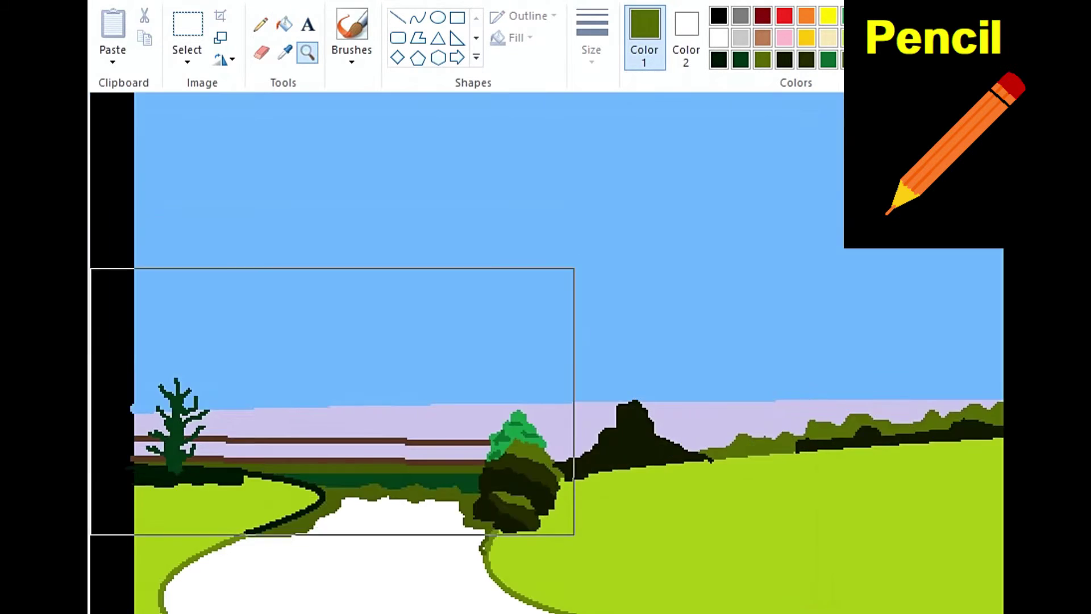
left_click(329, 401)
left_click(284, 52)
left_click(454, 355)
left_click_drag(325, 334, 321, 389)
left_click(591, 49)
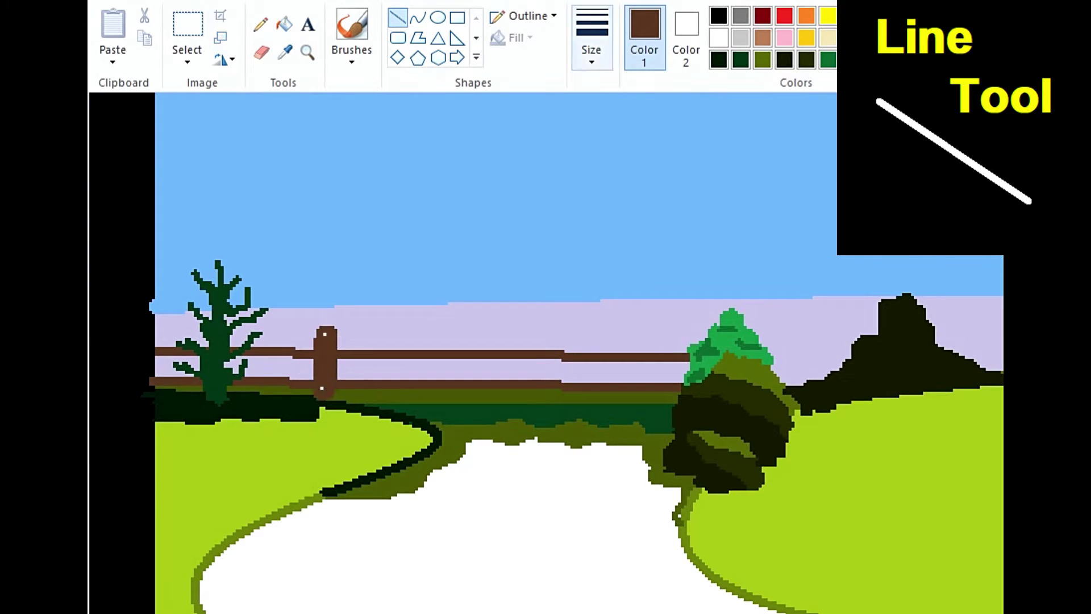
left_click(637, 179)
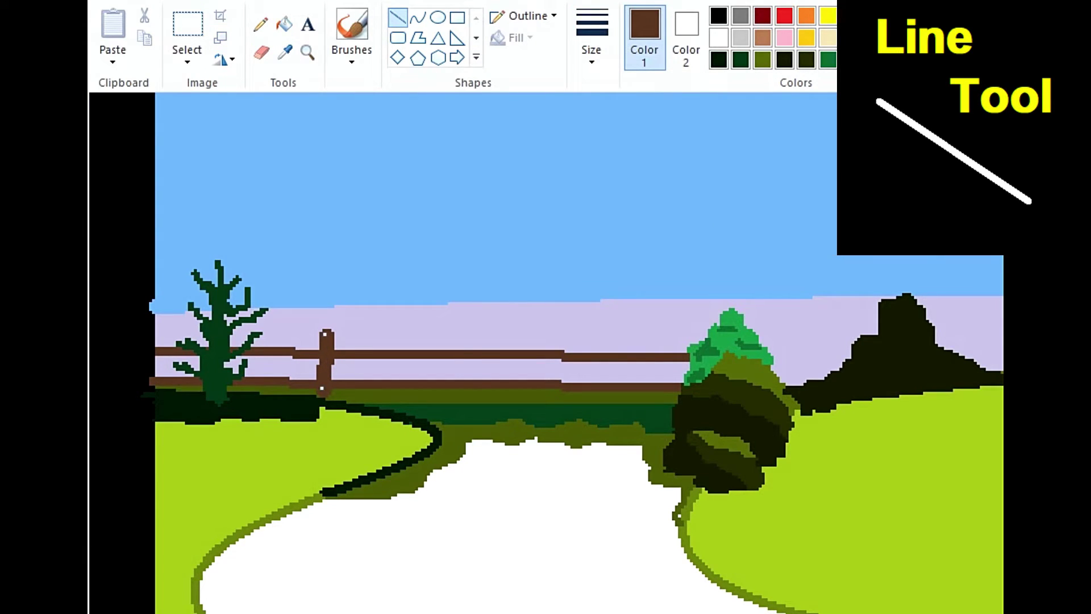
mouse_move(471, 334)
left_mouse_down()
mouse_move(474, 400)
mouse_move(463, 400)
mouse_move(474, 400)
left_mouse_up()
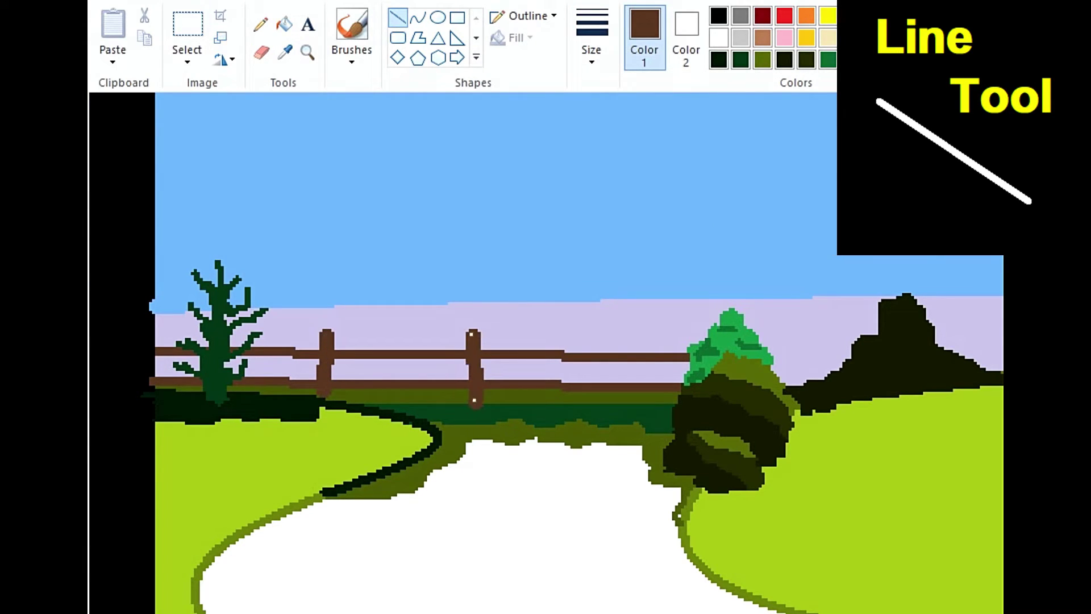
left_click_drag(638, 334, 632, 399)
scroll(633, 399, "down", 2)
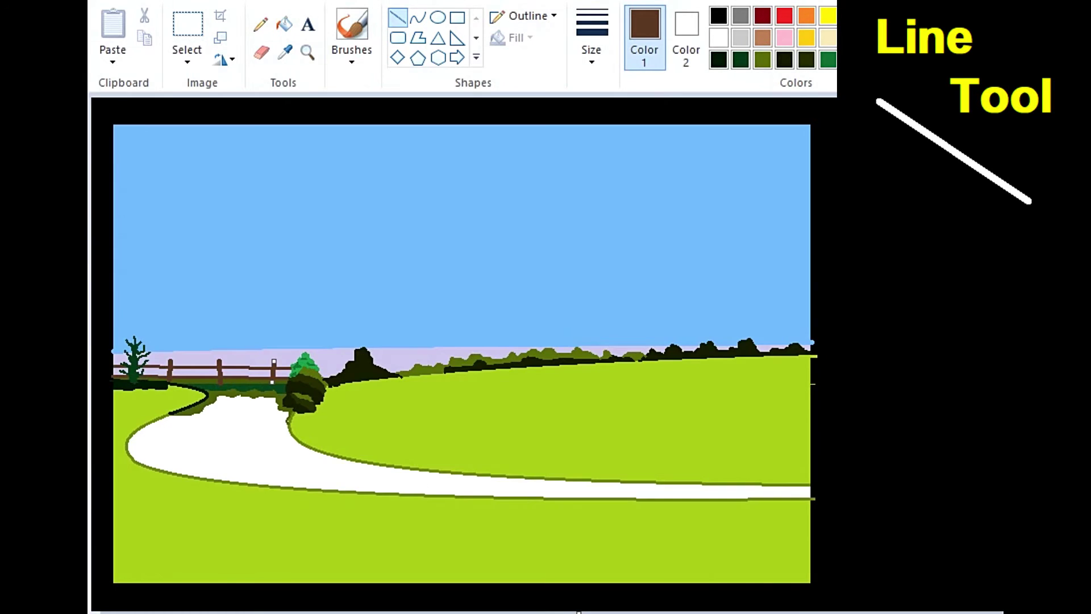
Fill the winding river and the sky with light turquoise.
left_click(284, 24)
left_click(873, 37)
left_click(227, 443)
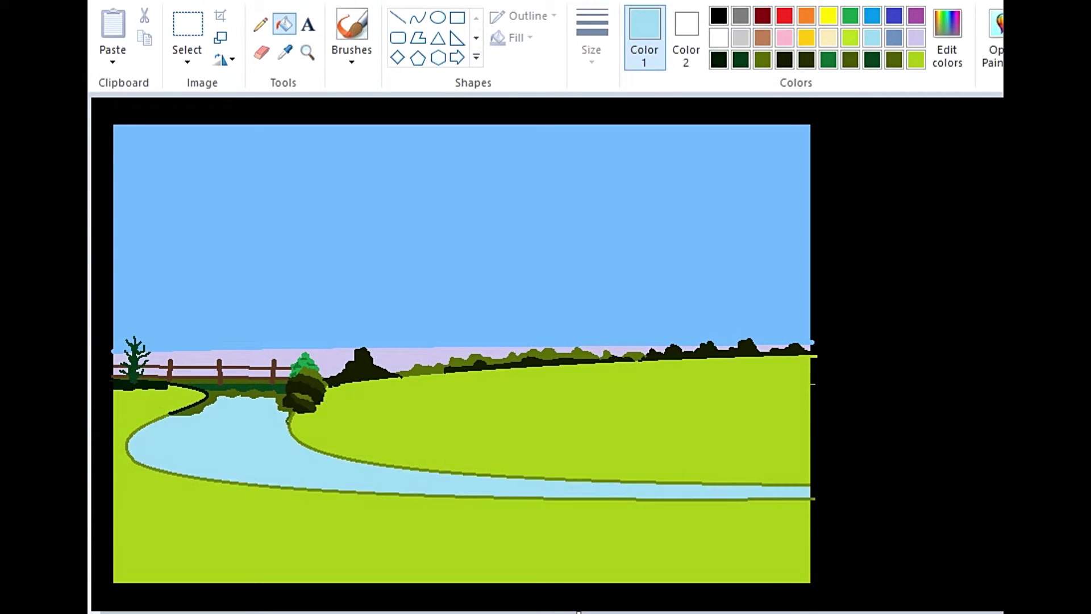
left_click(261, 23)
left_click(284, 23)
left_click(341, 227)
Fill the sections of the distant lavender strip on the horizon with light purple.
left_click(284, 24)
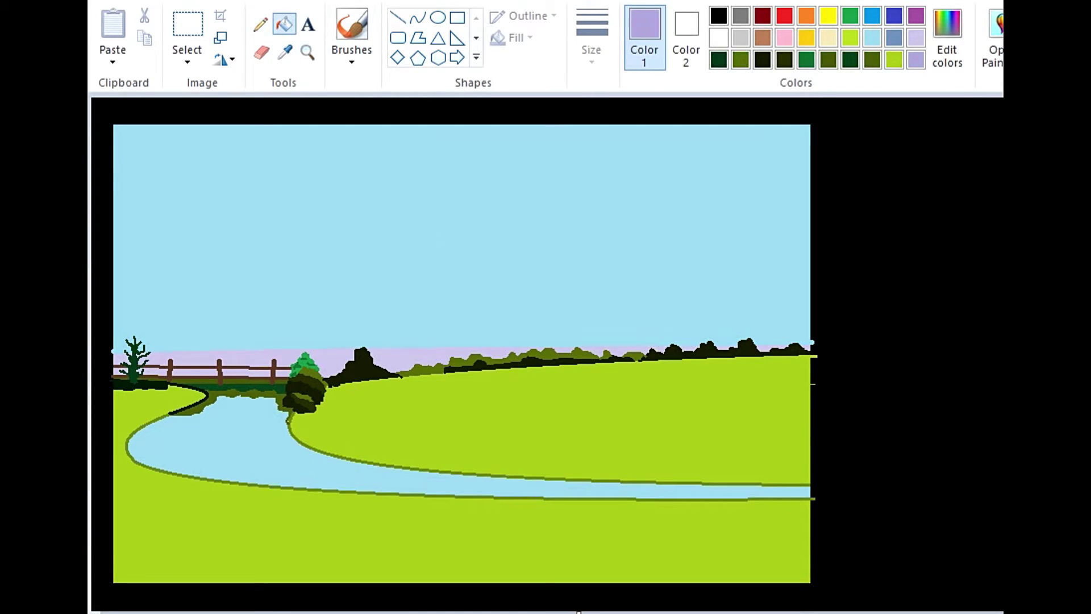
left_click(239, 357)
left_click(409, 358)
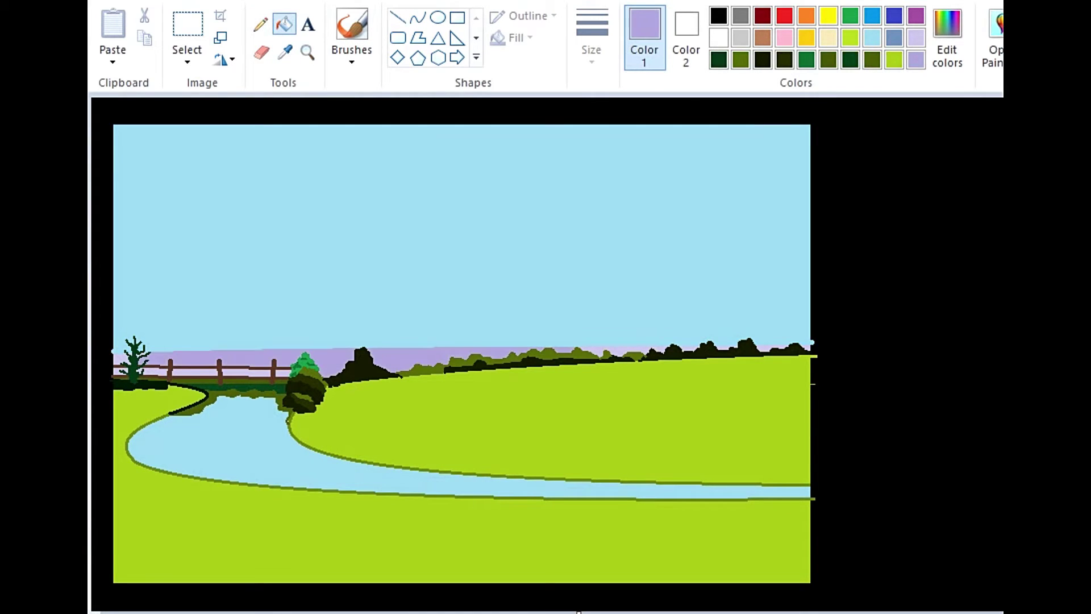
left_click(619, 349)
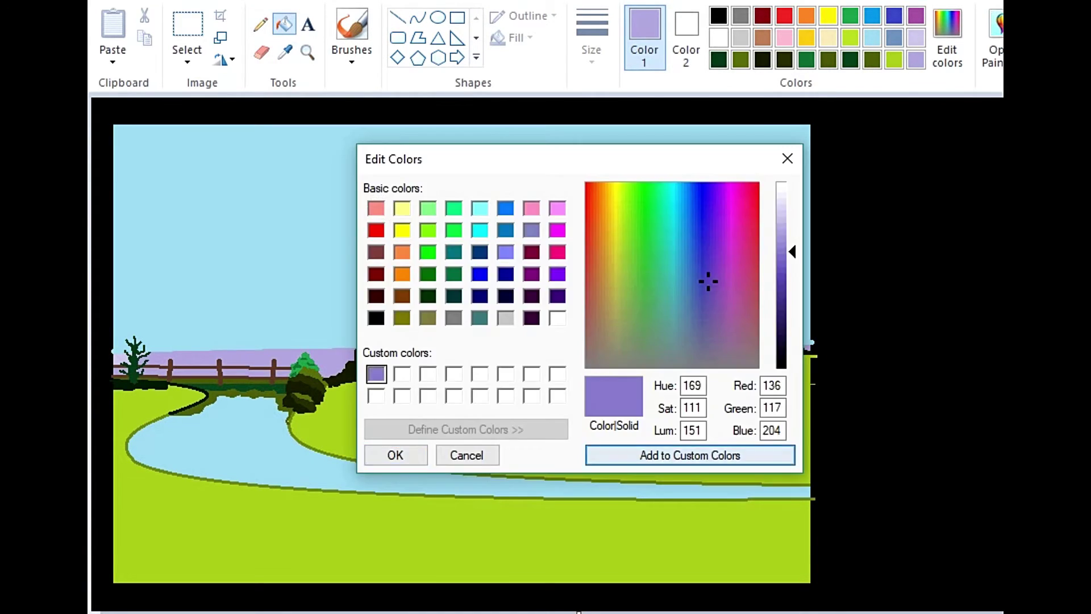
Define a custom purple (red 136, green 117, blue 204) and fill the distant strip on the horizon with it.
left_click(395, 455)
left_click(239, 358)
left_click(421, 358)
left_click(619, 349)
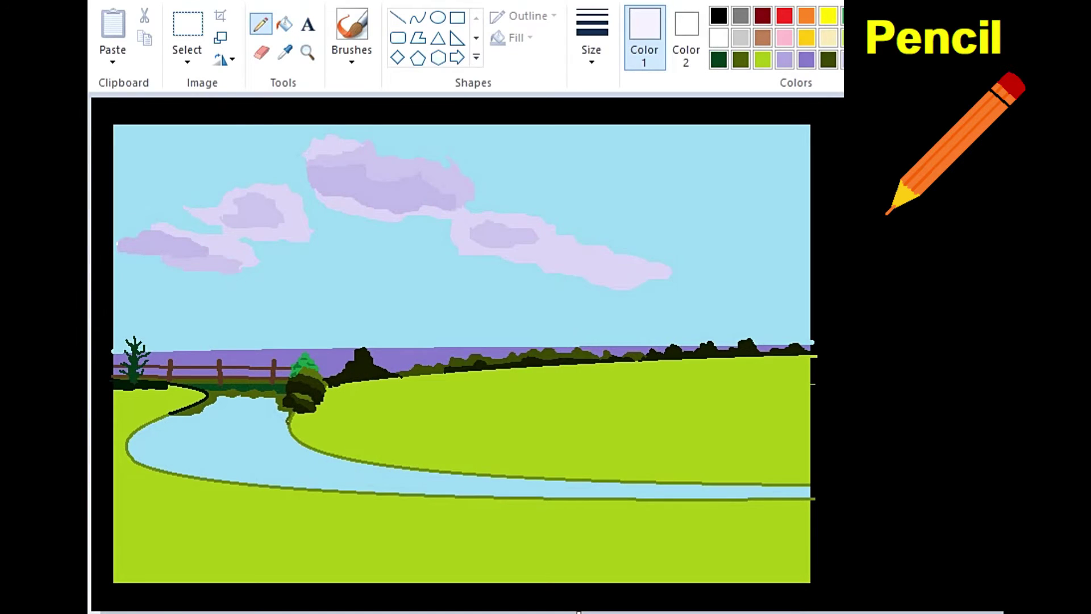
Pencil very pale lavender highlight outlines along the edges of the purple clouds and a thin wispy cloud below them.
left_click_drag(117, 244, 214, 231)
mouse_move(185, 205)
left_mouse_down()
mouse_move(304, 183)
mouse_move(343, 213)
left_mouse_up()
left_click_drag(359, 215, 308, 242)
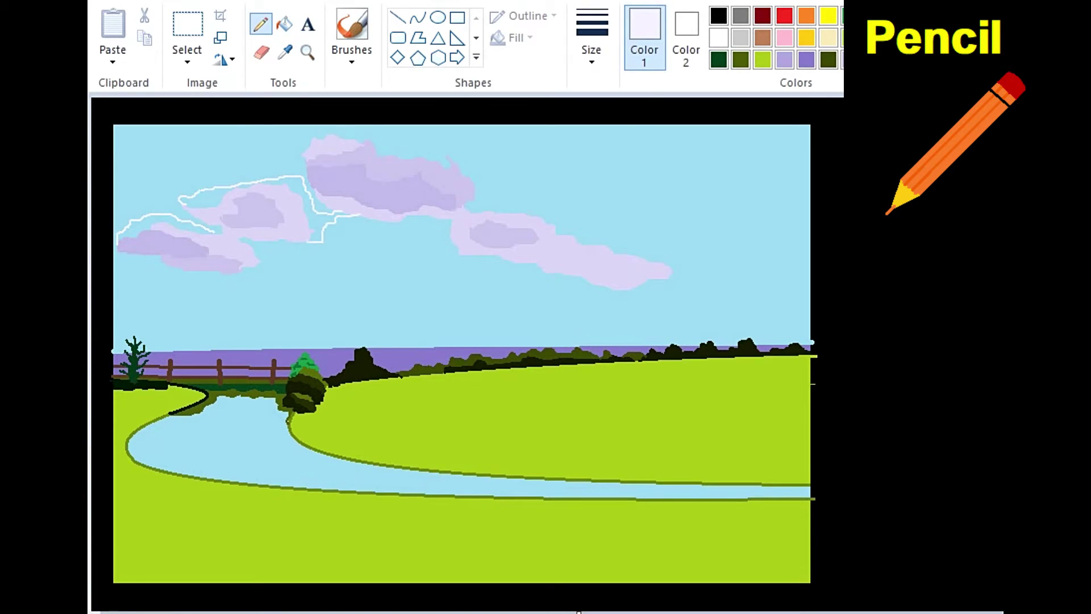
mouse_move(339, 135)
left_mouse_down()
mouse_move(487, 194)
mouse_move(474, 194)
left_mouse_up()
left_click_drag(526, 215, 656, 262)
mouse_move(472, 250)
left_mouse_down()
mouse_move(482, 262)
mouse_move(598, 283)
left_mouse_up()
left_click_drag(349, 284, 431, 297)
left_click_drag(417, 288, 474, 296)
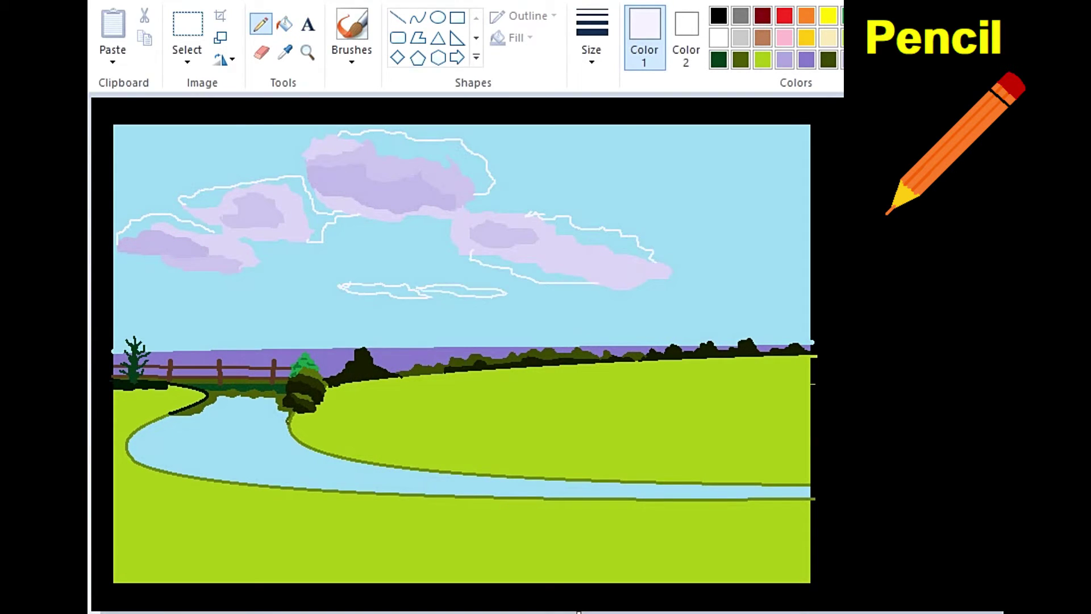
Fill the cloud highlight outlines and the thin wispy cloud with very pale lavender.
left_click(284, 24)
left_click(432, 150)
left_click(309, 222)
left_click(204, 199)
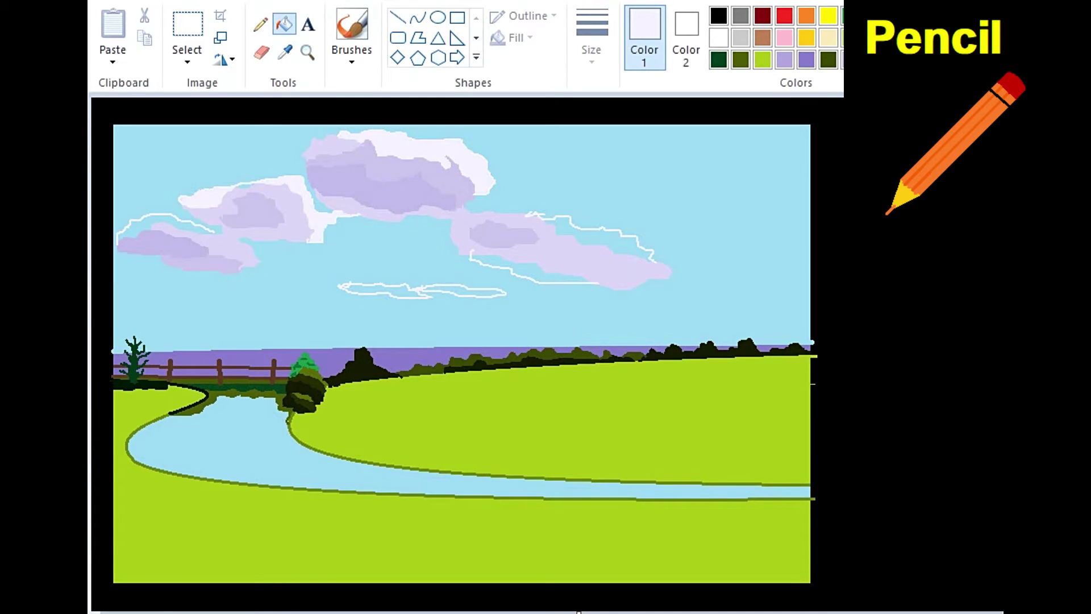
left_click(459, 259)
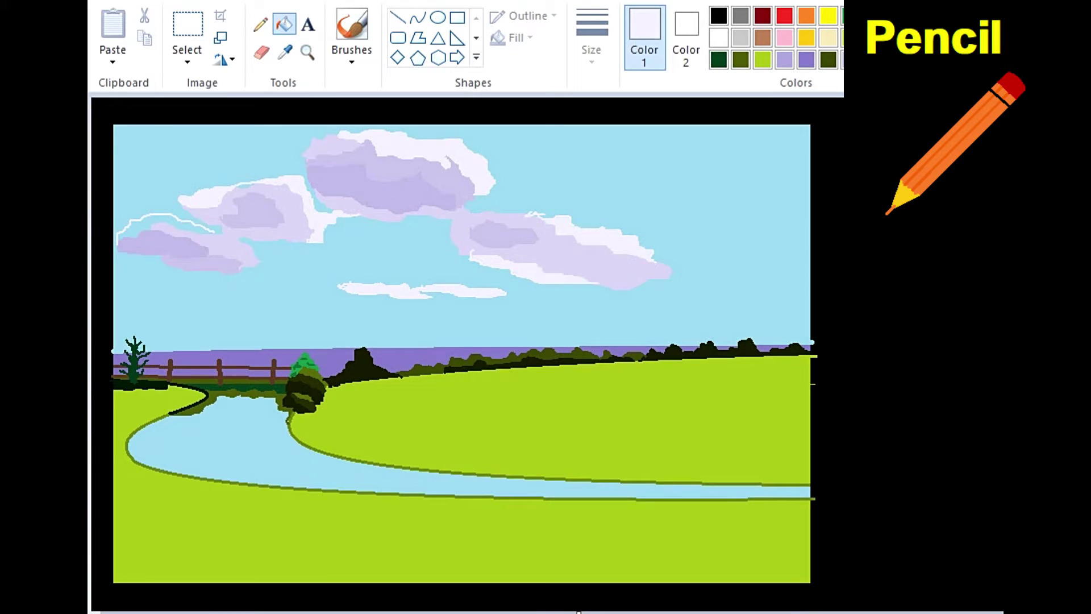
Pencil a very pale lavender cloud running off the canvas's right edge in the upper sky and fill it.
left_click(261, 24)
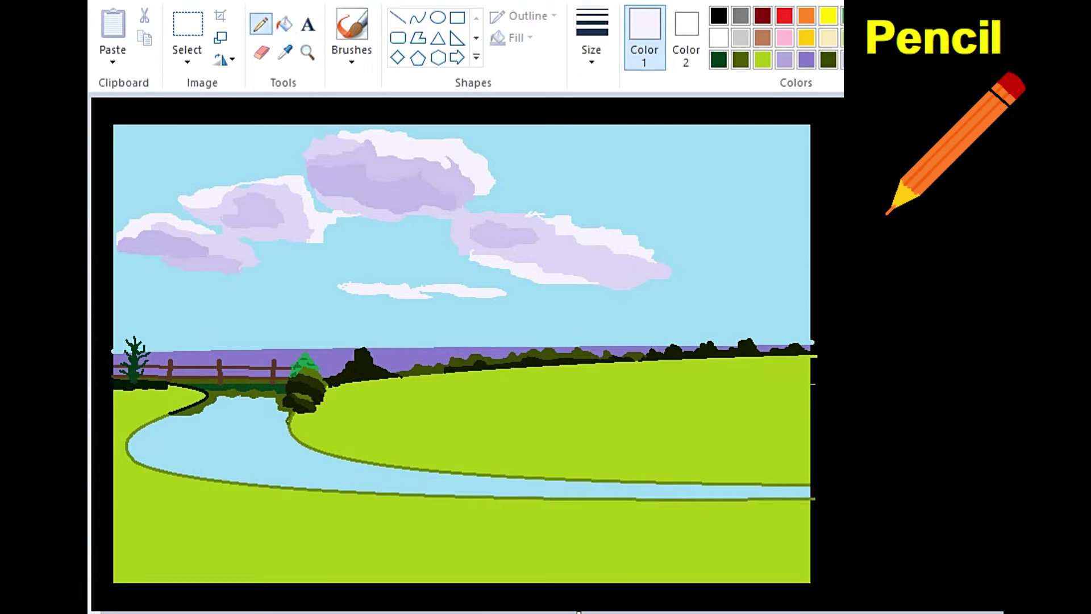
mouse_move(646, 181)
left_mouse_down()
mouse_move(739, 162)
mouse_move(789, 166)
left_mouse_up()
mouse_move(646, 181)
left_mouse_down()
mouse_move(616, 194)
mouse_move(694, 209)
mouse_move(815, 204)
left_mouse_up()
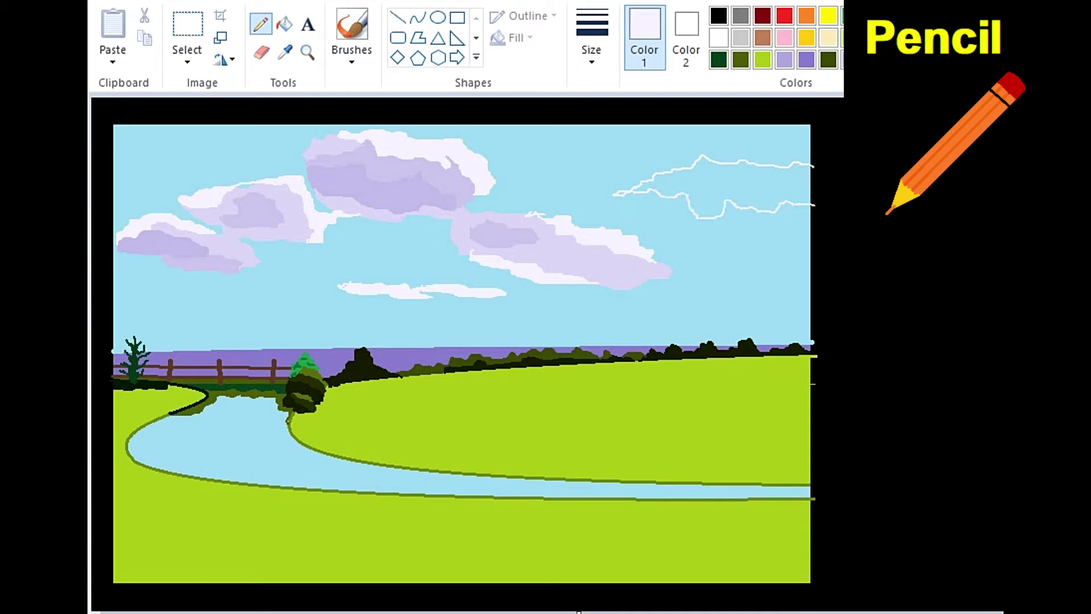
left_click(285, 24)
left_click(739, 184)
Pencil and fill a shading band inside the far-right cloud in the other clouds' light lavender, and fill the river with the same colour.
left_click(261, 25)
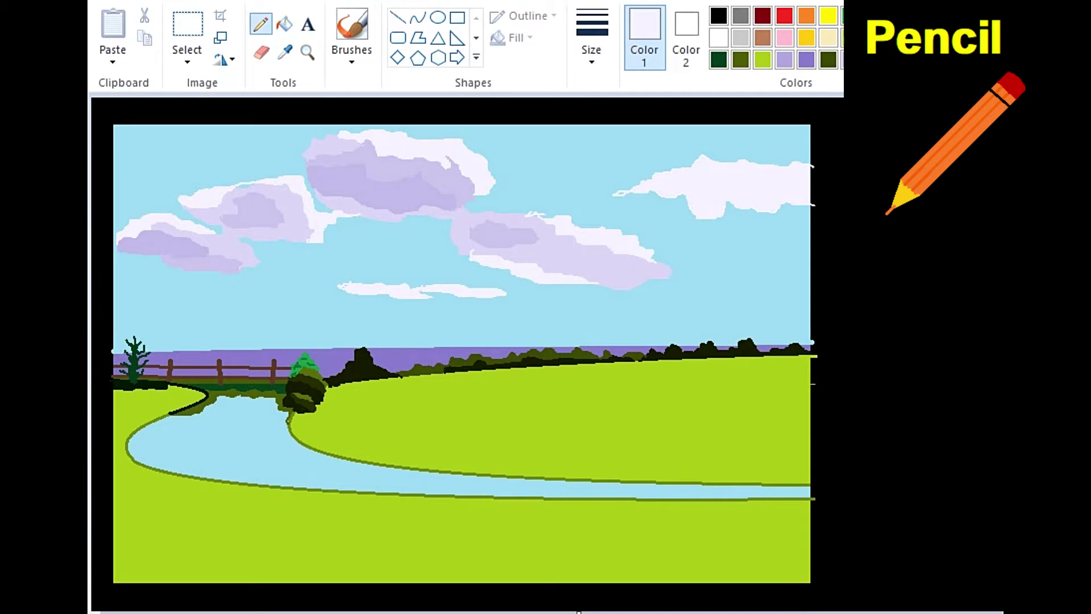
left_click(285, 52)
left_click(624, 270)
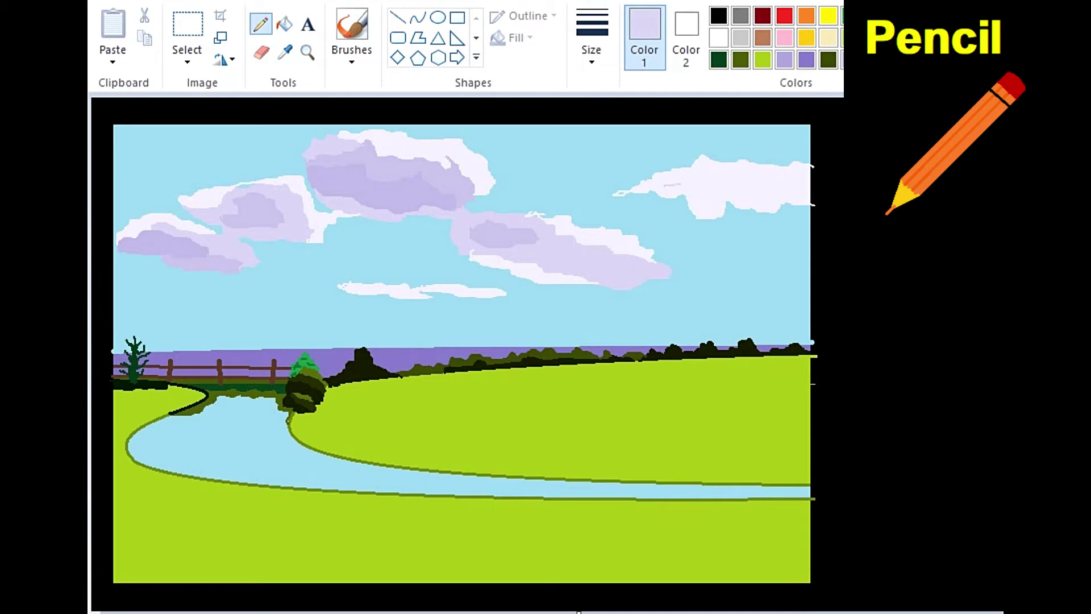
mouse_move(682, 183)
left_mouse_down()
mouse_move(767, 194)
mouse_move(814, 181)
mouse_move(702, 176)
mouse_move(791, 178)
left_mouse_up()
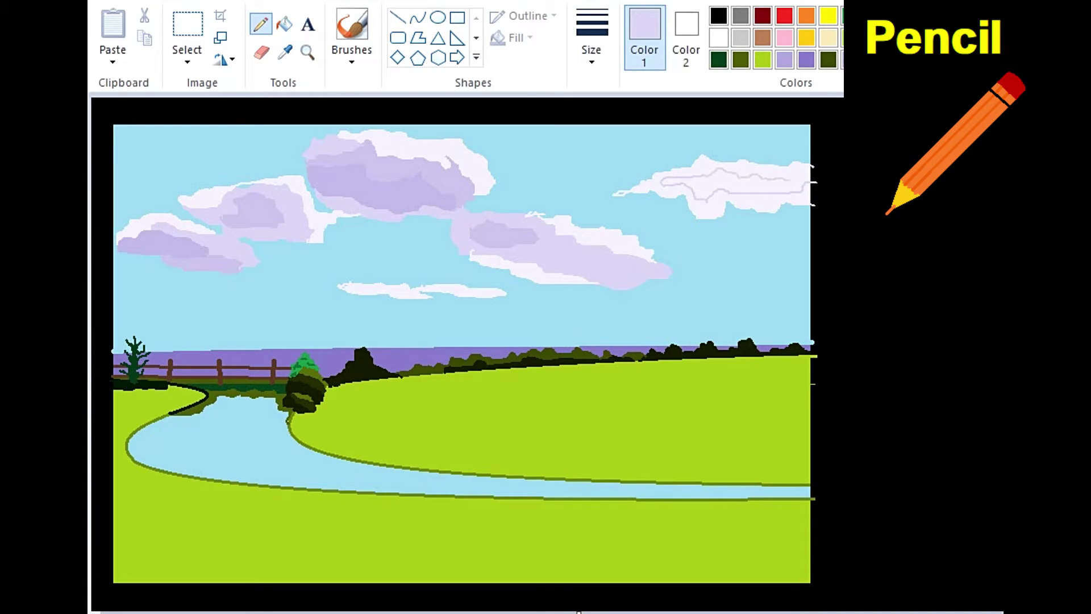
left_click(284, 25)
left_click(733, 183)
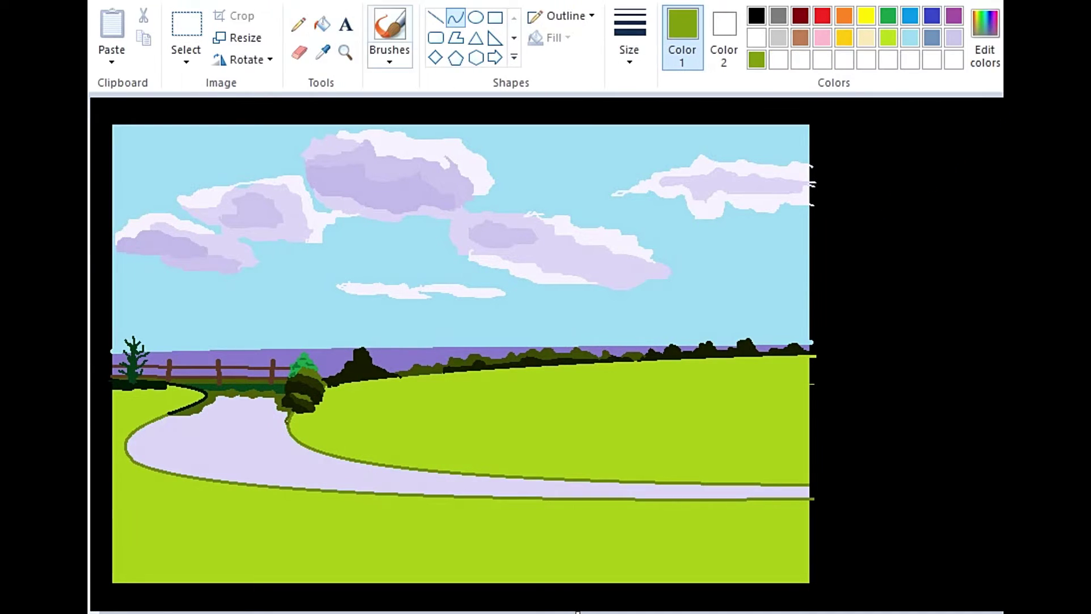
Fill the hill beyond the river with a darker yellow-green.
left_click(323, 25)
left_click(568, 409)
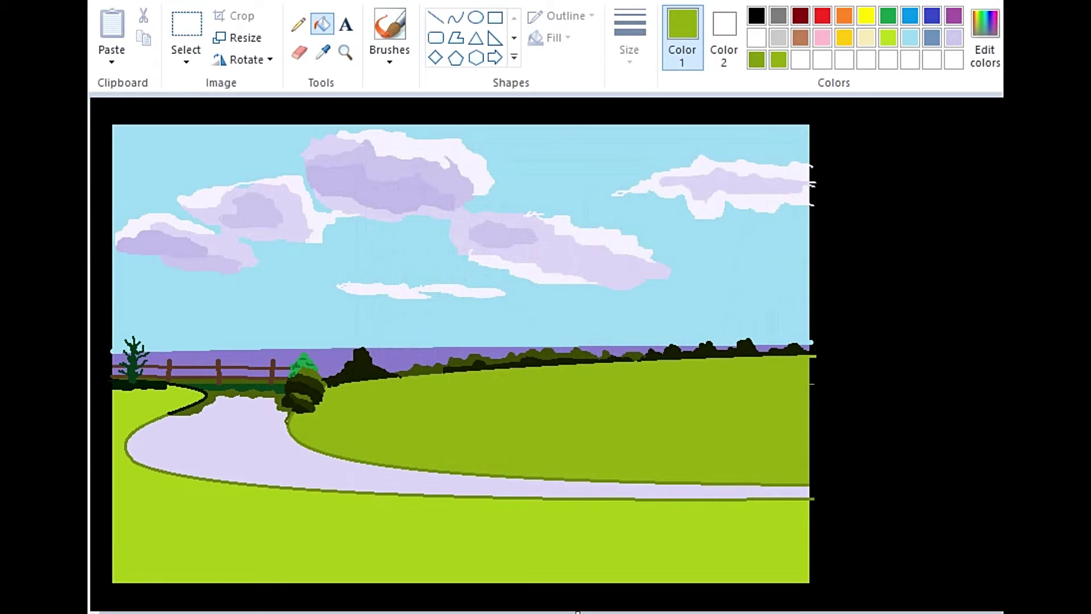
Shade the far hill darker green below a curved band along its crest, and outline a forked shadow streak with dark olive-green curves.
left_click(456, 18)
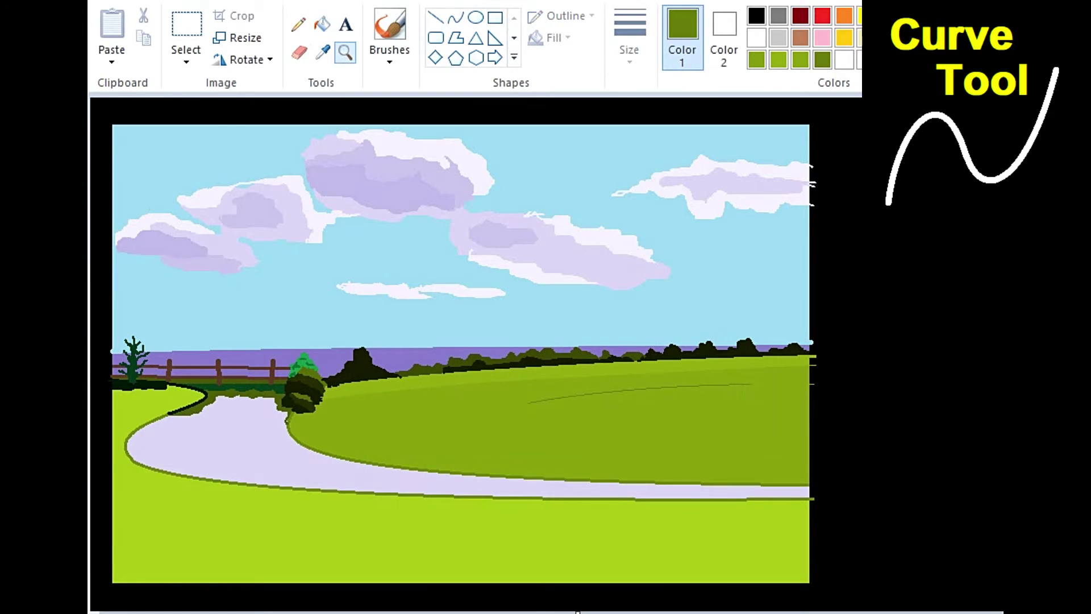
left_click(345, 53)
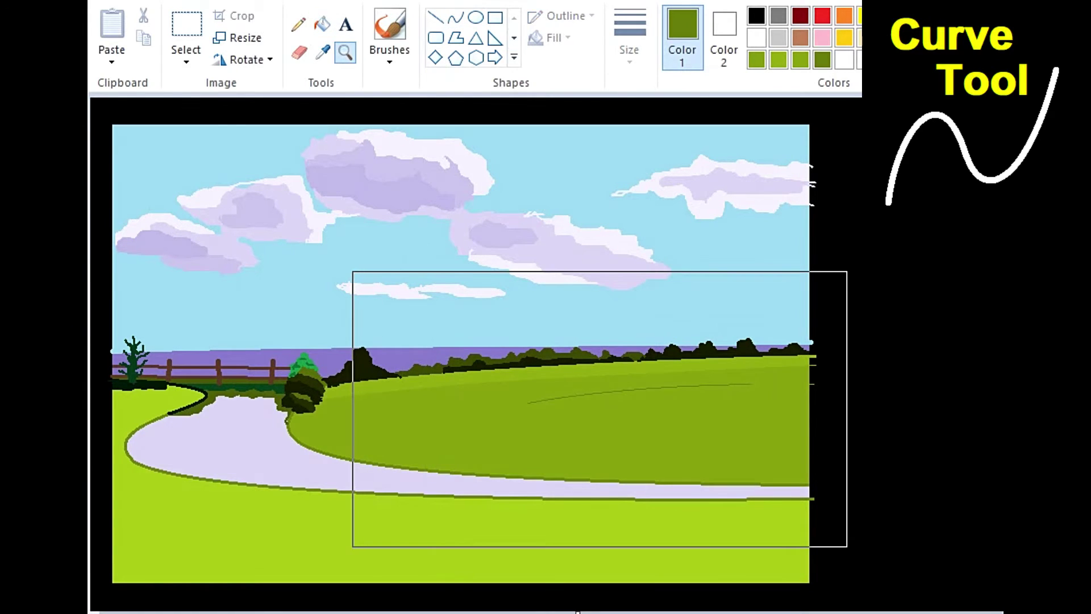
left_click(600, 409)
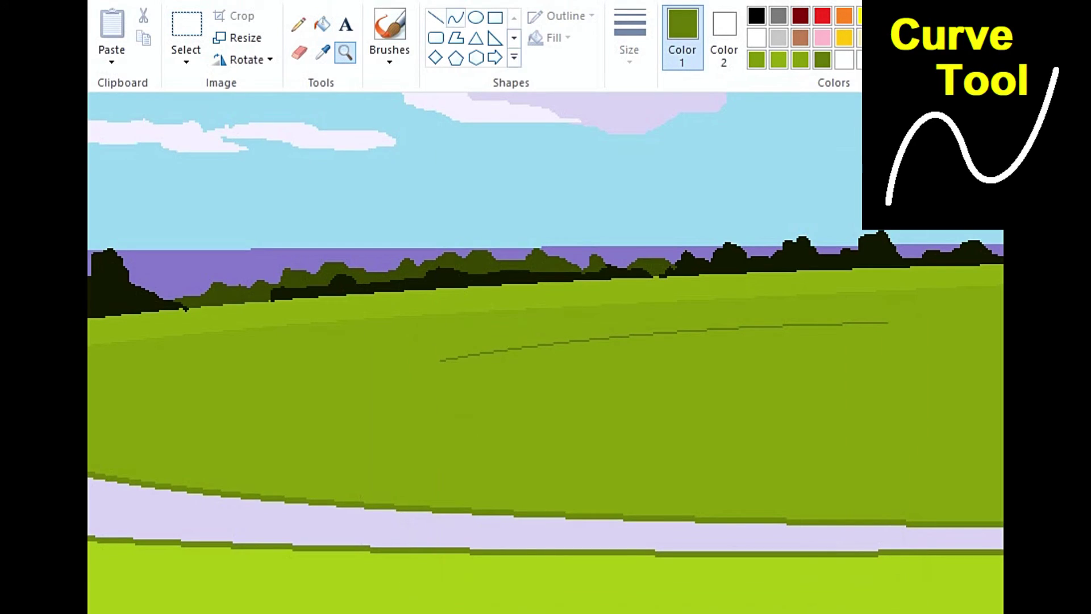
left_click(456, 18)
left_click_drag(443, 361, 896, 360)
left_click_drag(663, 364, 663, 371)
left_click_drag(817, 346, 563, 348)
left_click_drag(881, 336, 908, 328)
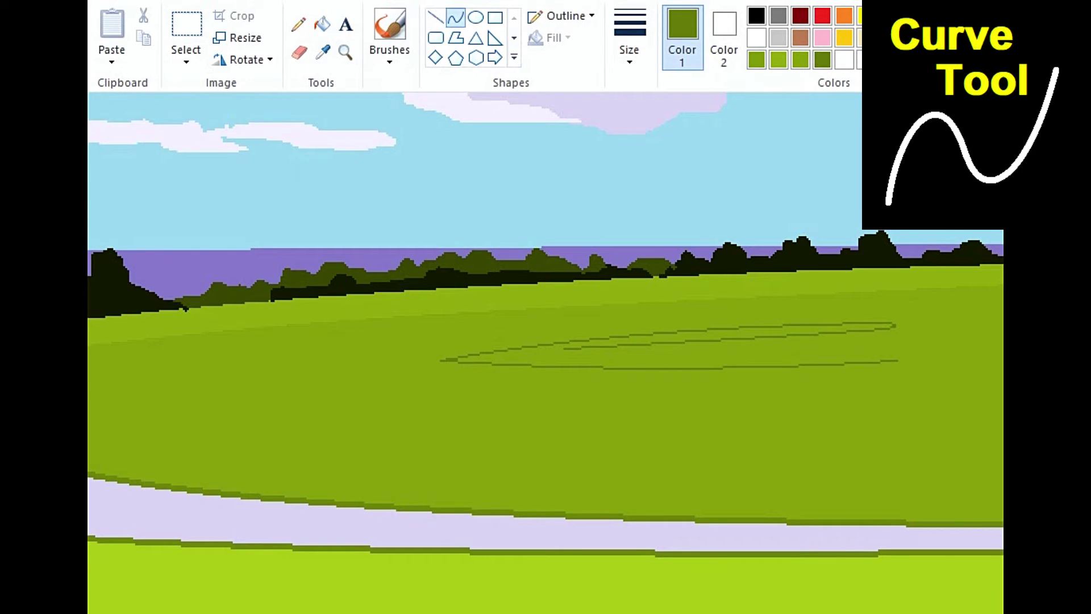
mouse_move(563, 349)
left_mouse_down()
mouse_move(898, 361)
mouse_move(557, 360)
left_mouse_up()
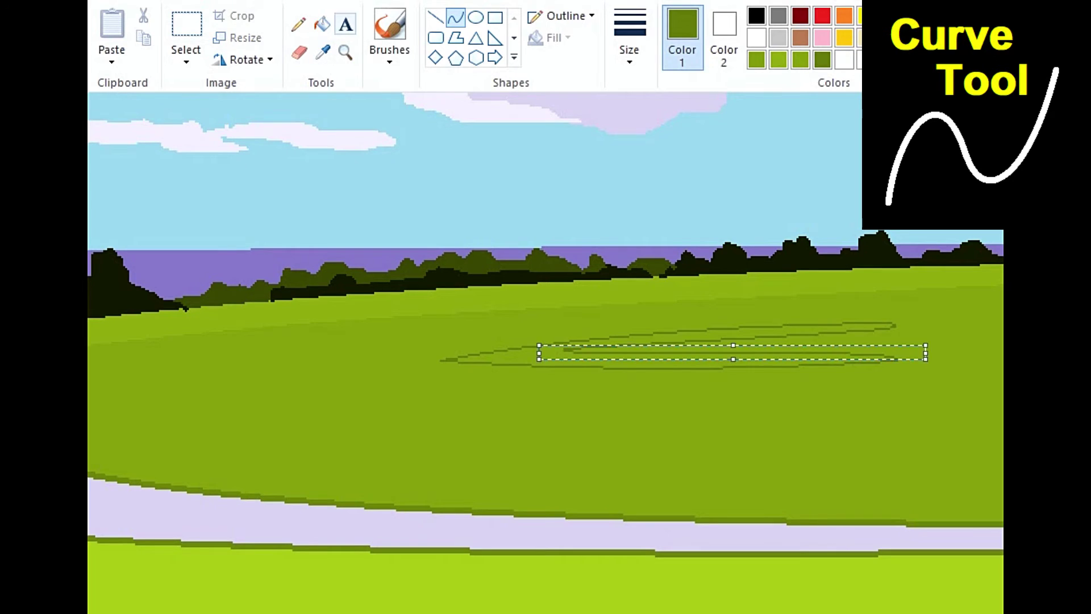
Fill the forked shadow streak on the far hill with the dark olive green.
left_click(323, 24)
left_click(546, 356)
left_click(299, 25)
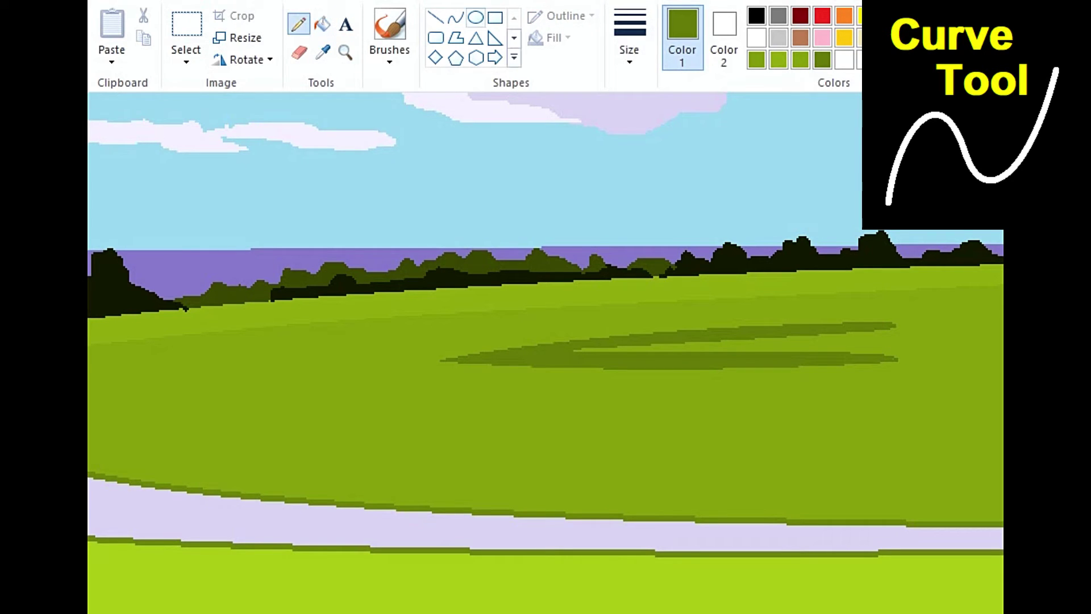
Draw a long sagging shadow streak below the forked one, running to the canvas's right edge, using two curves, and fill it dark olive green.
left_click(455, 17)
scroll(545, 352, "left", 1)
left_click_drag(343, 392, 1003, 390)
left_click(520, 413)
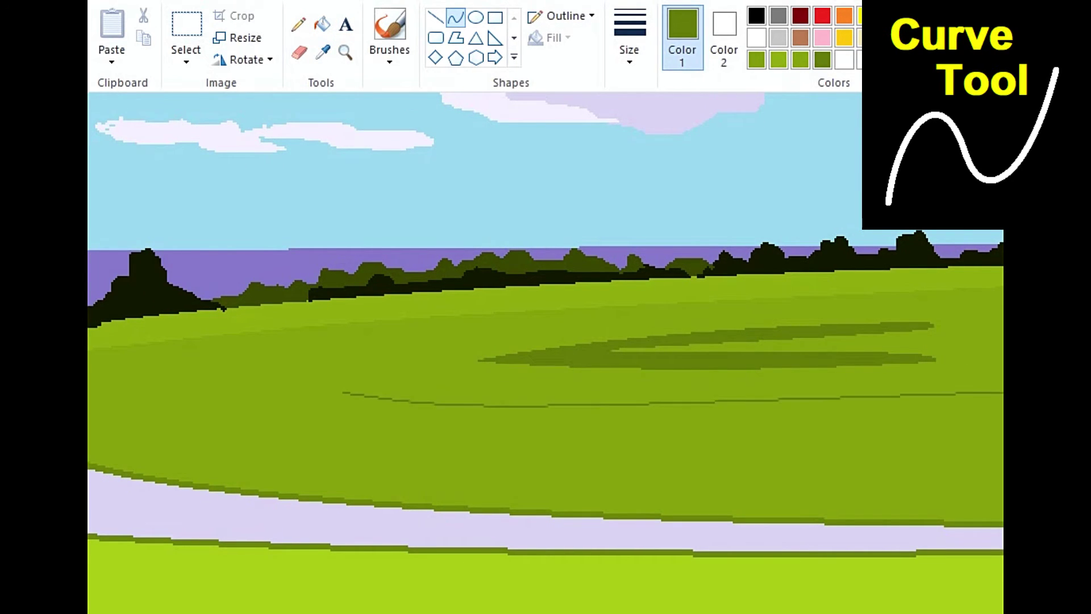
mouse_move(795, 416)
left_mouse_down()
mouse_move(795, 425)
mouse_move(790, 414)
left_mouse_up()
left_click(455, 17)
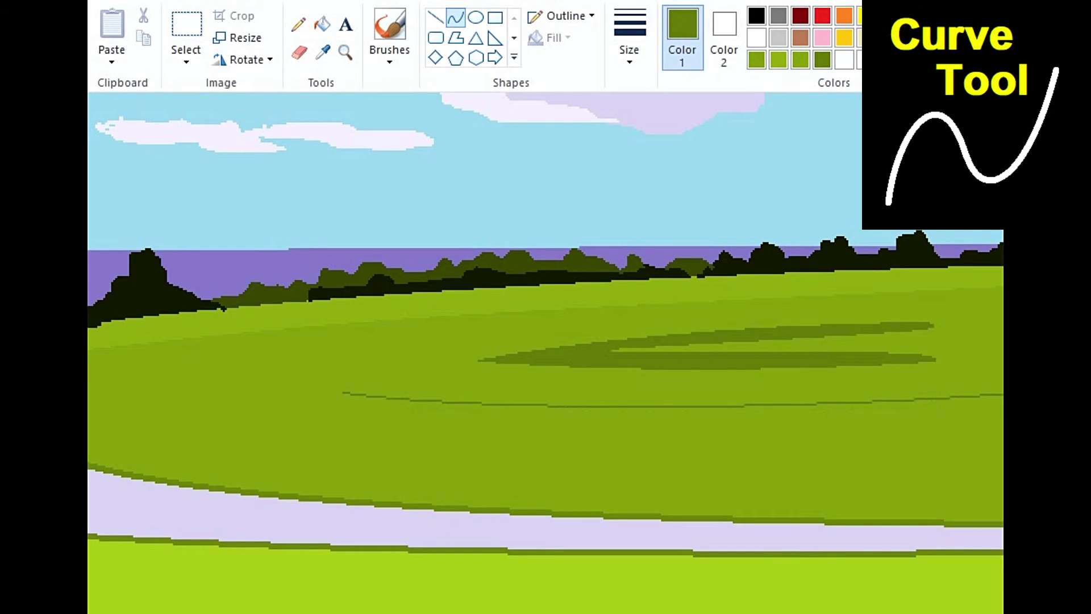
left_click_drag(343, 393, 1003, 412)
left_click_drag(568, 410, 582, 423)
left_click(322, 23)
left_click(739, 408)
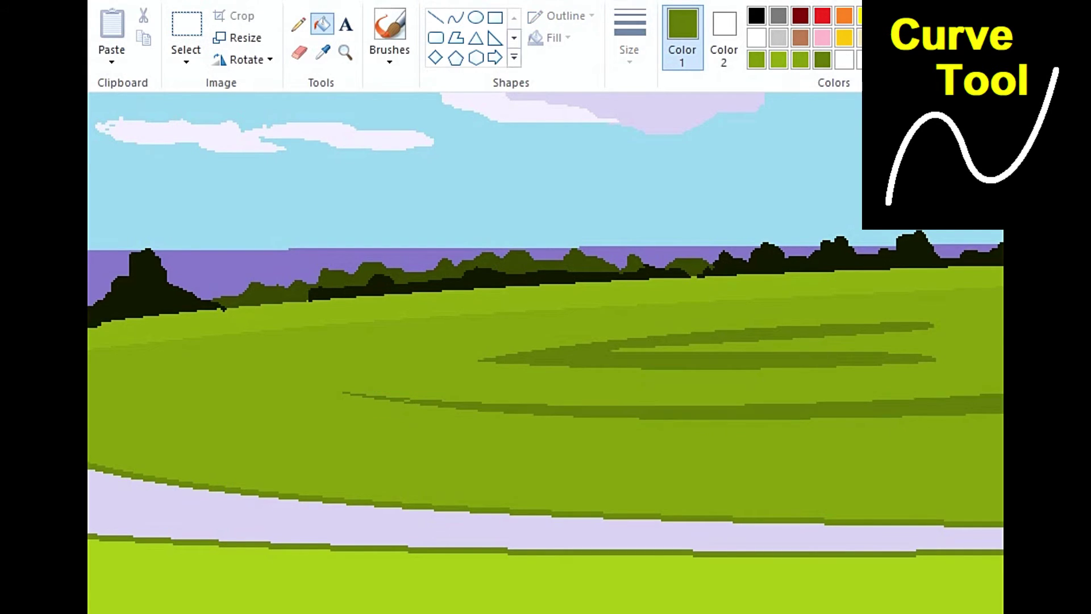
Draw and fill a third, nearly straight dark olive-green streak across the lower hill, widening from a point towards the canvas's right edge.
left_click(455, 17)
left_click_drag(243, 444, 1003, 438)
left_click(511, 437)
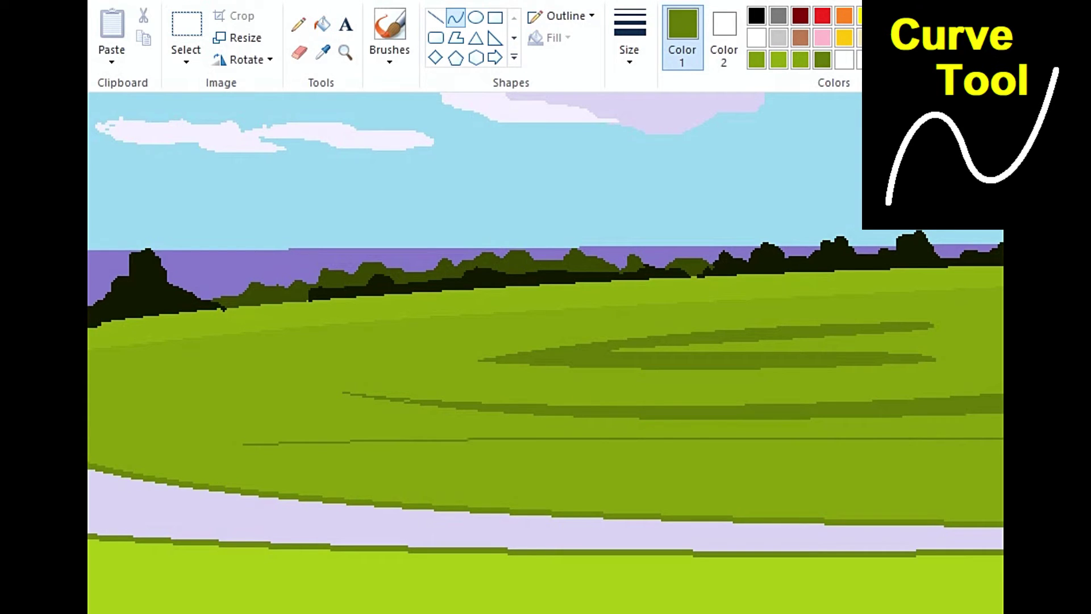
left_click_drag(243, 444, 1003, 460)
left_click(625, 451)
left_click(322, 24)
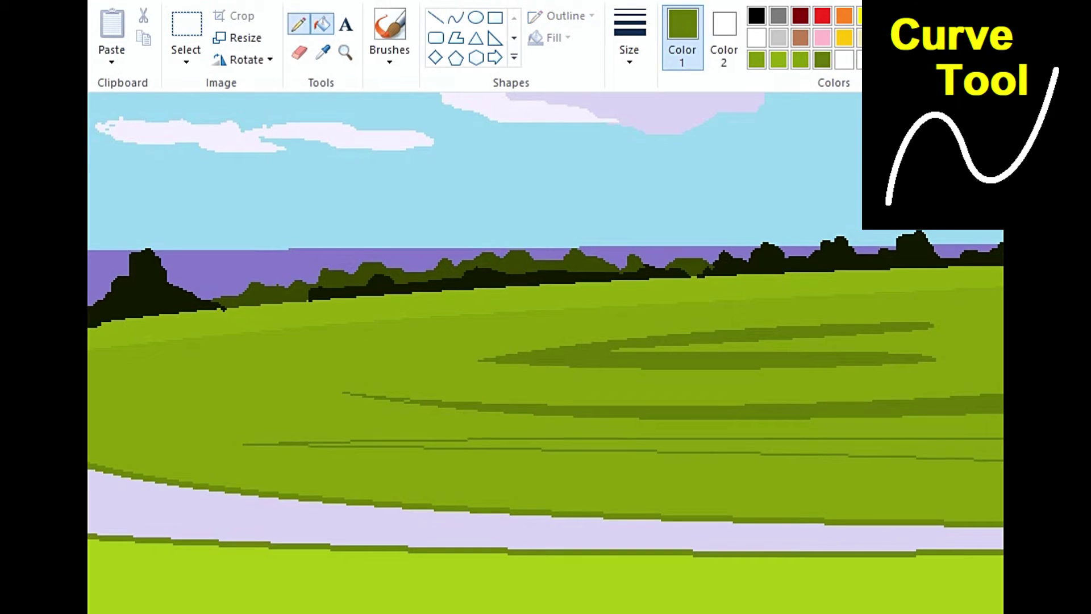
left_click(653, 446)
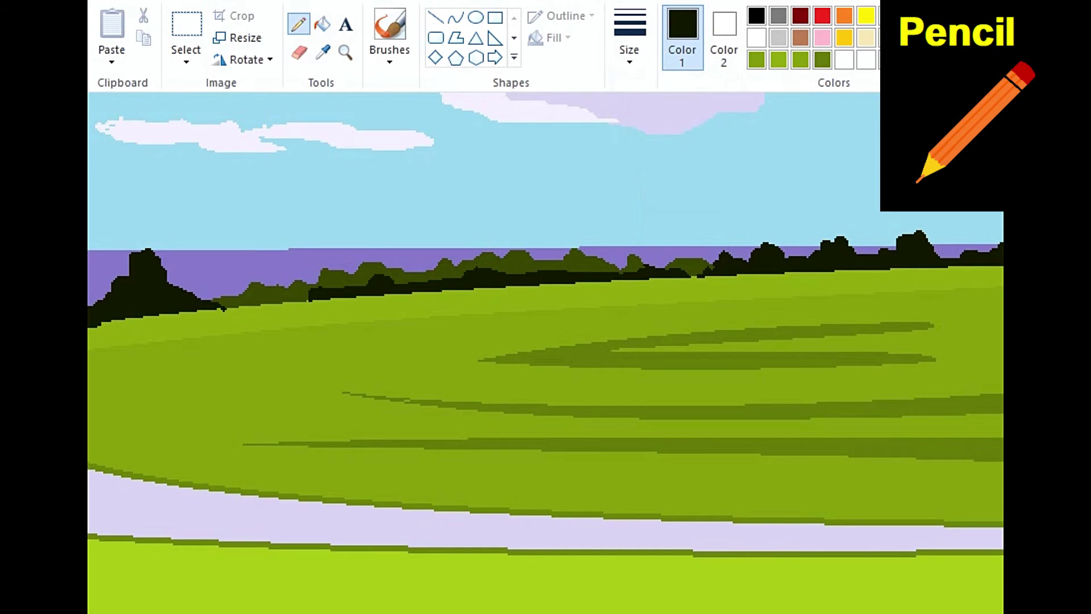
Pencil a small blackish-green branching tree on the far hill, just below the dark bushes near the canvas's right edge.
left_click(345, 53)
left_click(895, 280)
scroll(796, 380, "left", 2)
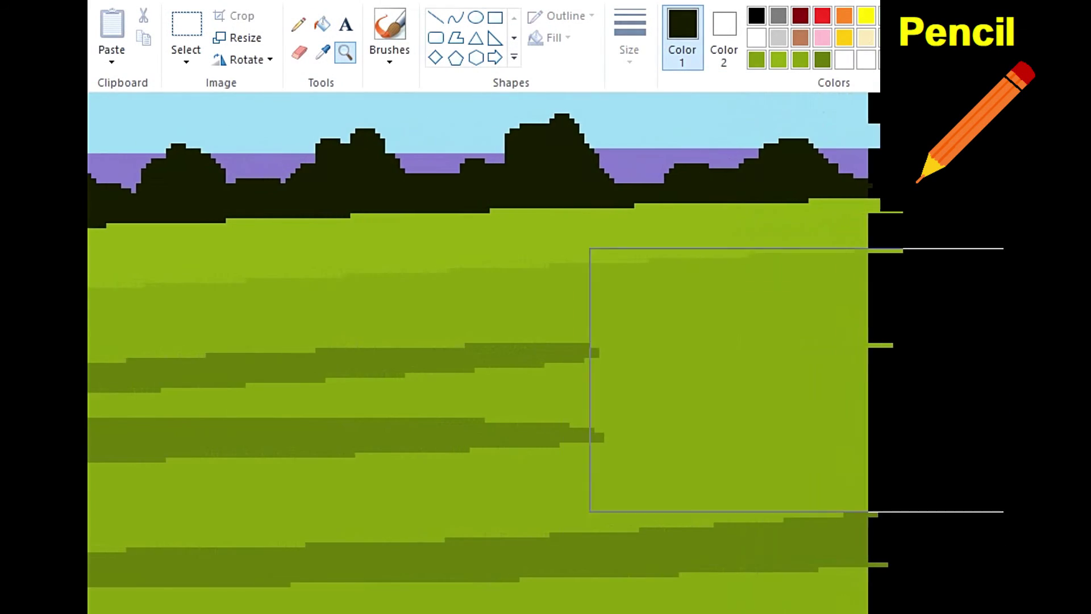
scroll(796, 379, "up", 2)
left_click(298, 24)
left_click_drag(636, 427, 662, 420)
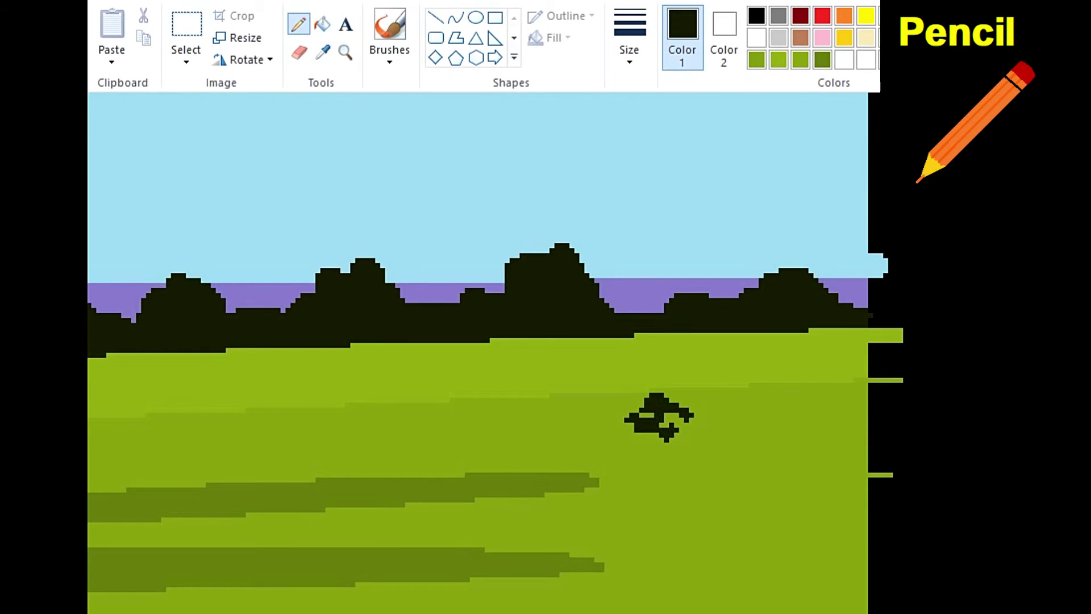
left_click_drag(642, 382, 681, 376)
Pencil two more small blackish-green trees towards the canvas's right edge and a layered pine at the forked shadow's left tip.
left_click_drag(739, 425, 787, 414)
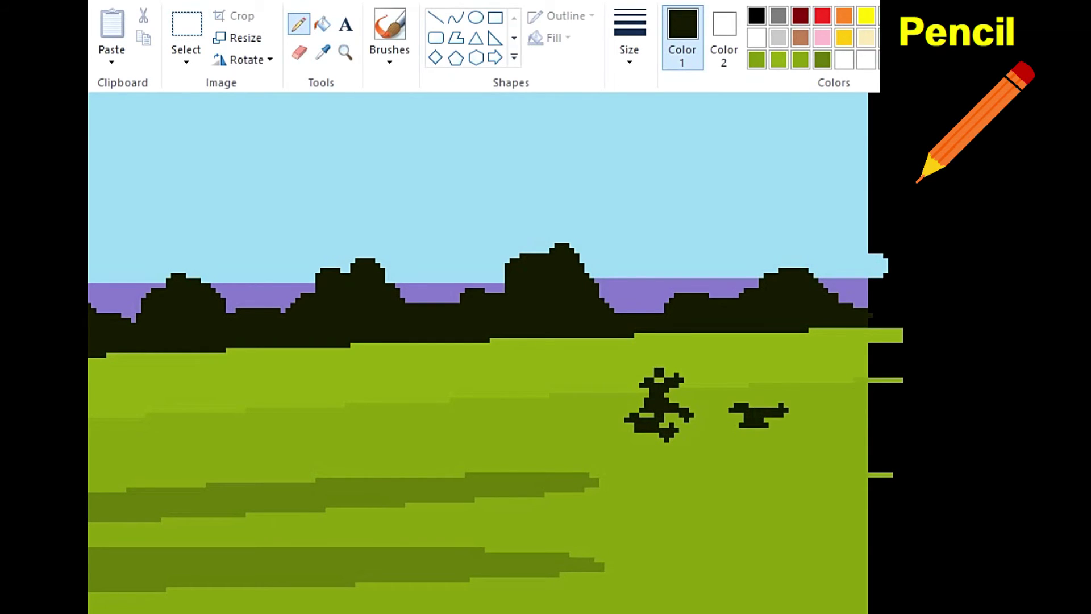
mouse_move(715, 386)
left_mouse_down()
mouse_move(807, 392)
mouse_move(733, 356)
mouse_move(758, 352)
mouse_move(783, 367)
left_mouse_up()
mouse_move(764, 357)
left_mouse_down()
mouse_move(789, 342)
mouse_move(871, 337)
mouse_move(863, 356)
left_mouse_up()
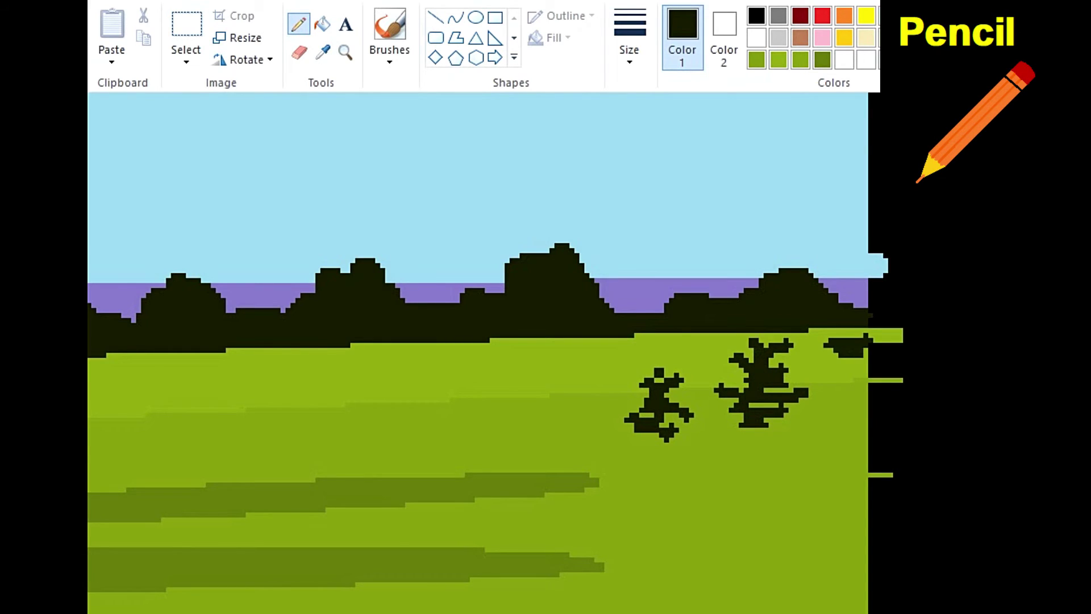
left_click_drag(846, 310, 833, 274)
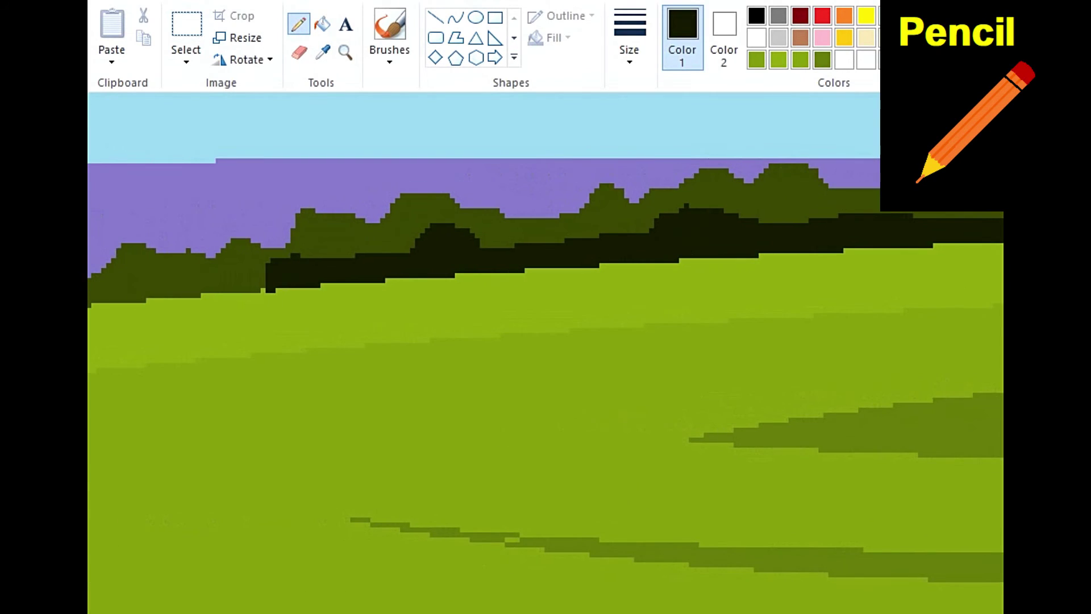
mouse_move(609, 443)
left_mouse_down()
mouse_move(677, 436)
mouse_move(682, 416)
mouse_move(609, 418)
mouse_move(609, 441)
mouse_move(648, 430)
mouse_move(606, 425)
left_mouse_up()
mouse_move(622, 388)
left_mouse_down()
mouse_move(641, 407)
mouse_move(674, 391)
mouse_move(603, 389)
mouse_move(667, 385)
mouse_move(644, 361)
mouse_move(659, 358)
left_mouse_up()
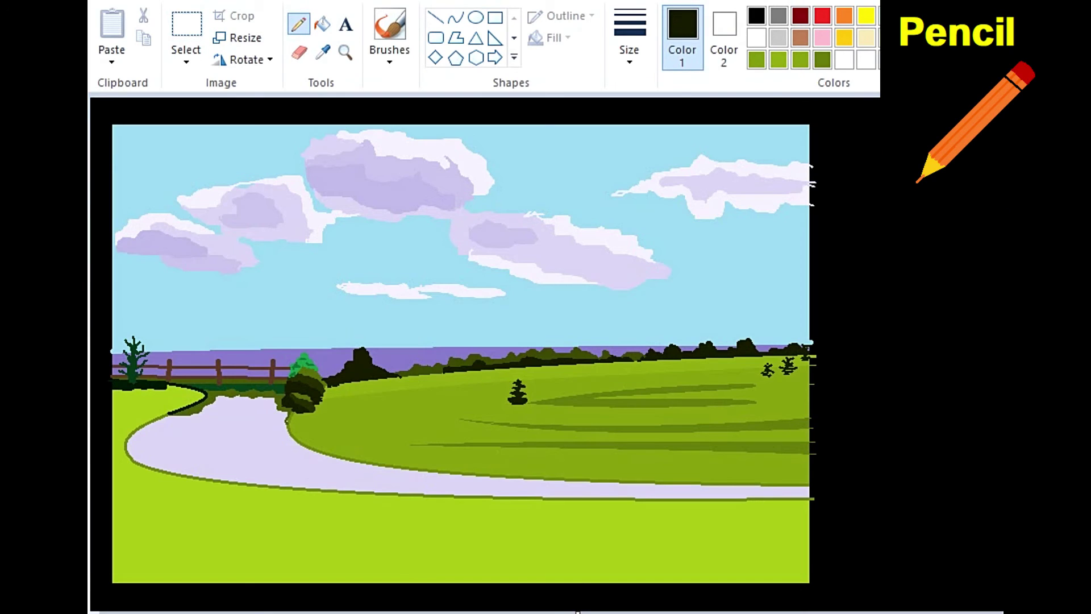
Pencil a dark olive bush along the river bend below the round bush and fill it, including the bank line beneath.
left_click(345, 52)
left_click(338, 447)
left_click(298, 24)
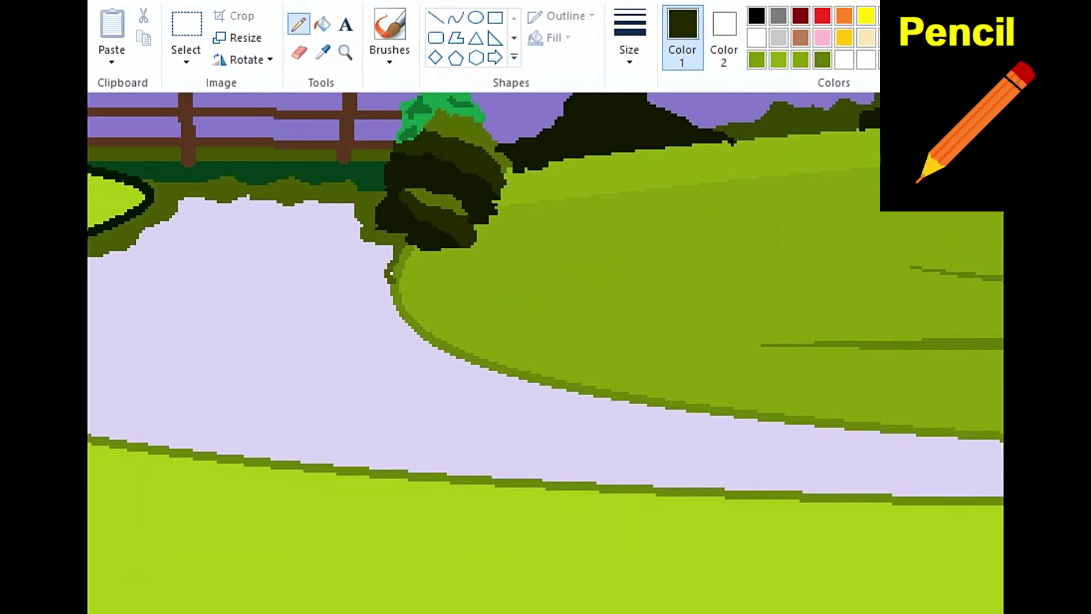
mouse_move(394, 296)
left_mouse_down()
mouse_move(438, 324)
mouse_move(534, 363)
left_mouse_up()
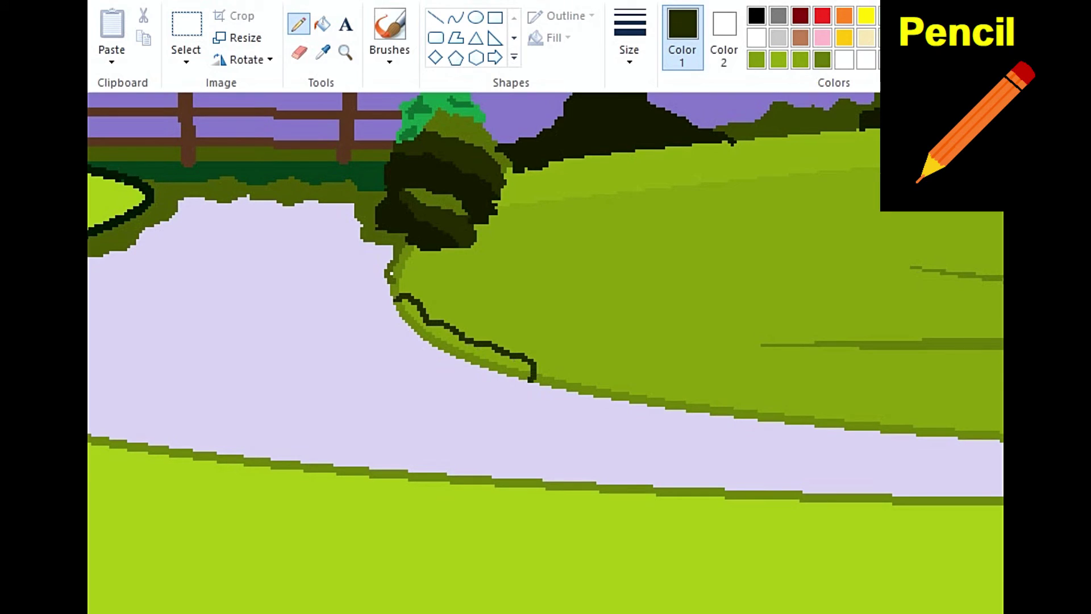
left_click(322, 24)
left_click(471, 350)
left_click(471, 359)
Pencil the outlines of two low, bumpy dark olive bushes along the river's far bank.
scroll(546, 352, "right", 8)
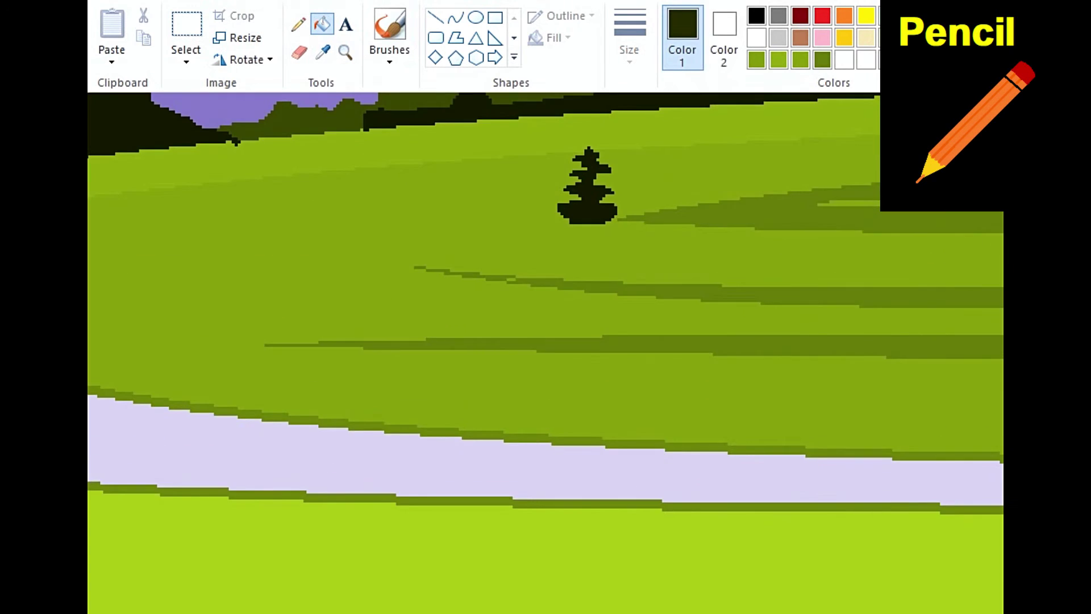
scroll(545, 352, "left", 2)
scroll(545, 353, "left", 1)
left_click(298, 24)
mouse_move(268, 402)
left_mouse_down()
mouse_move(403, 389)
mouse_move(481, 397)
mouse_move(539, 429)
left_mouse_up()
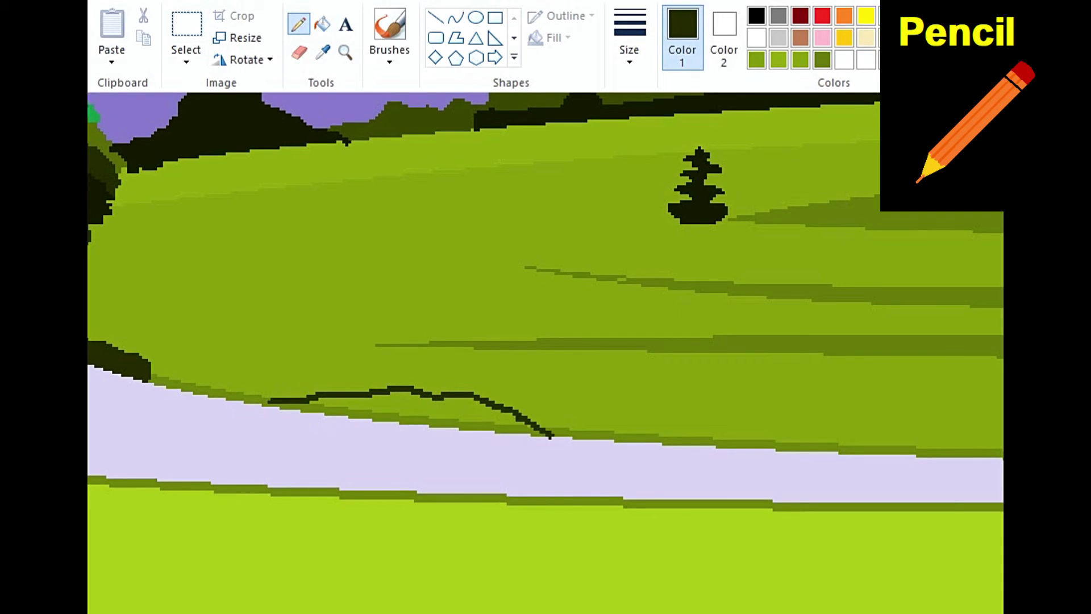
mouse_move(657, 420)
left_mouse_down()
mouse_move(702, 422)
mouse_move(715, 398)
mouse_move(809, 420)
mouse_move(908, 422)
mouse_move(954, 441)
left_mouse_up()
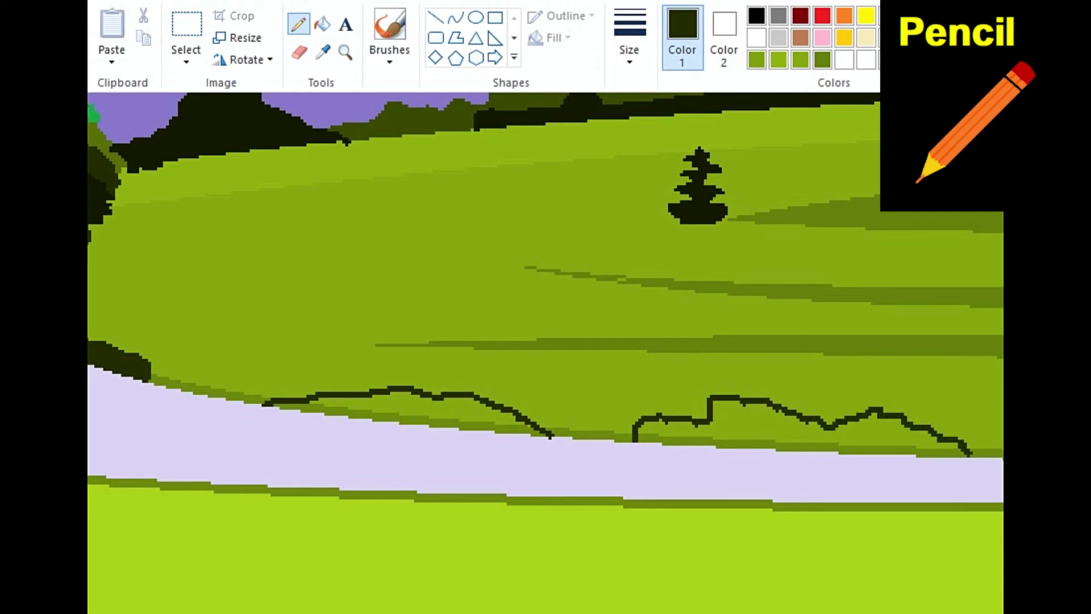
Fill both outlined far-bank bushes and the bank line under them with dark olive.
left_click(322, 24)
left_click(426, 409)
left_click(413, 420)
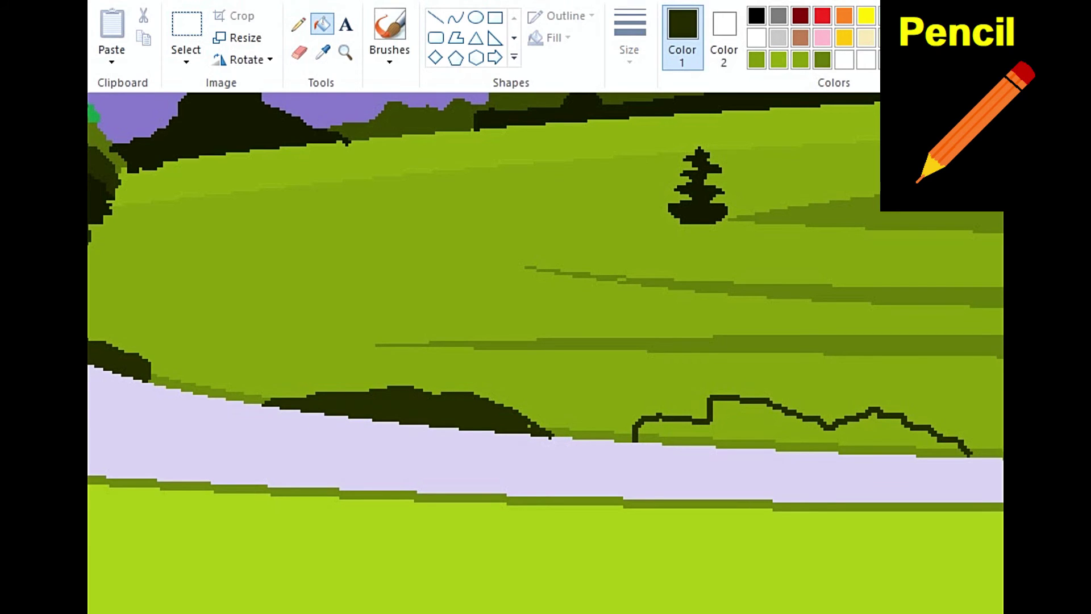
scroll(545, 353, "right", 7)
left_click(324, 424)
left_click(319, 444)
Pencil a long bumpy bush along the far bank to the canvas's right edge and fill it with dark olive.
scroll(545, 353, "right", 5)
left_click(299, 24)
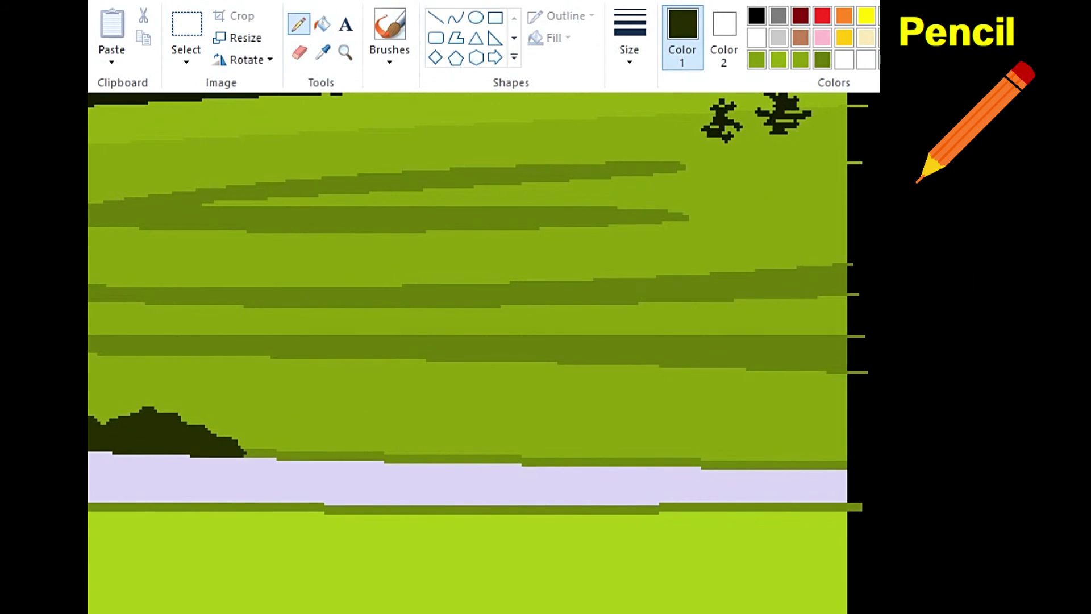
mouse_move(320, 455)
left_mouse_down()
mouse_move(423, 420)
mouse_move(556, 423)
mouse_move(728, 449)
mouse_move(769, 427)
mouse_move(825, 423)
left_mouse_up()
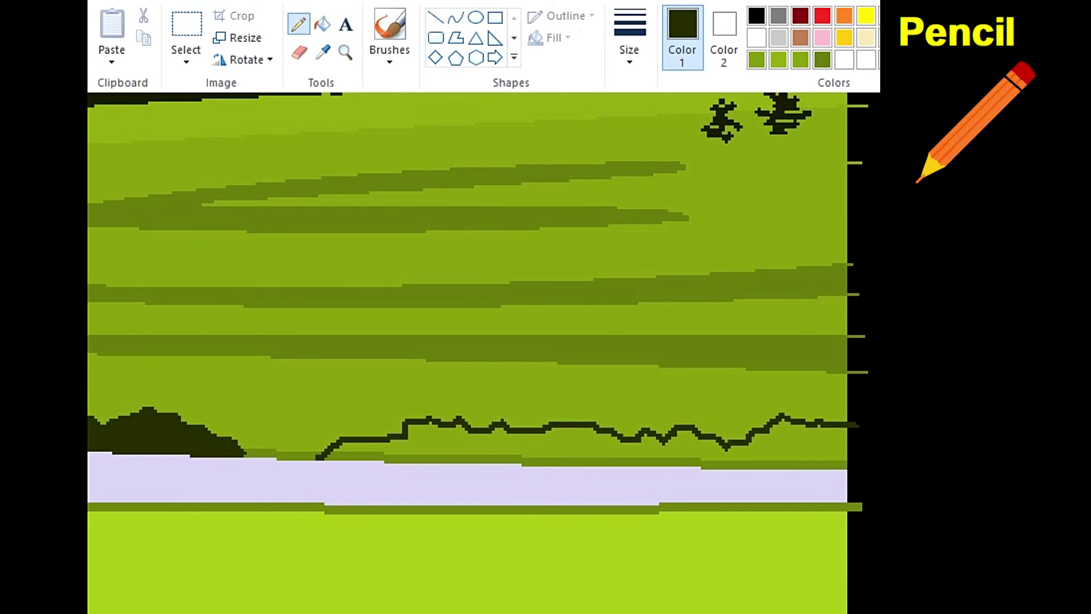
left_click(322, 24)
left_click(511, 443)
left_click(569, 462)
scroll(545, 352, "down", 2)
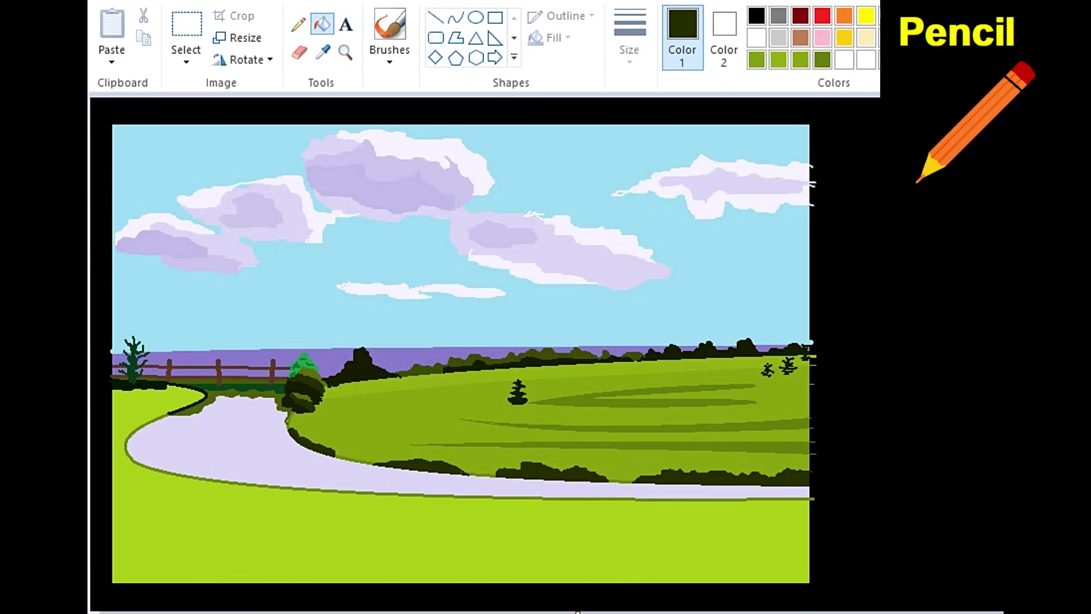
Pencil an olive-green strip inside the river's left bend, sampling the colour from the existing bank, and fill the strip and bank line.
left_click(345, 52)
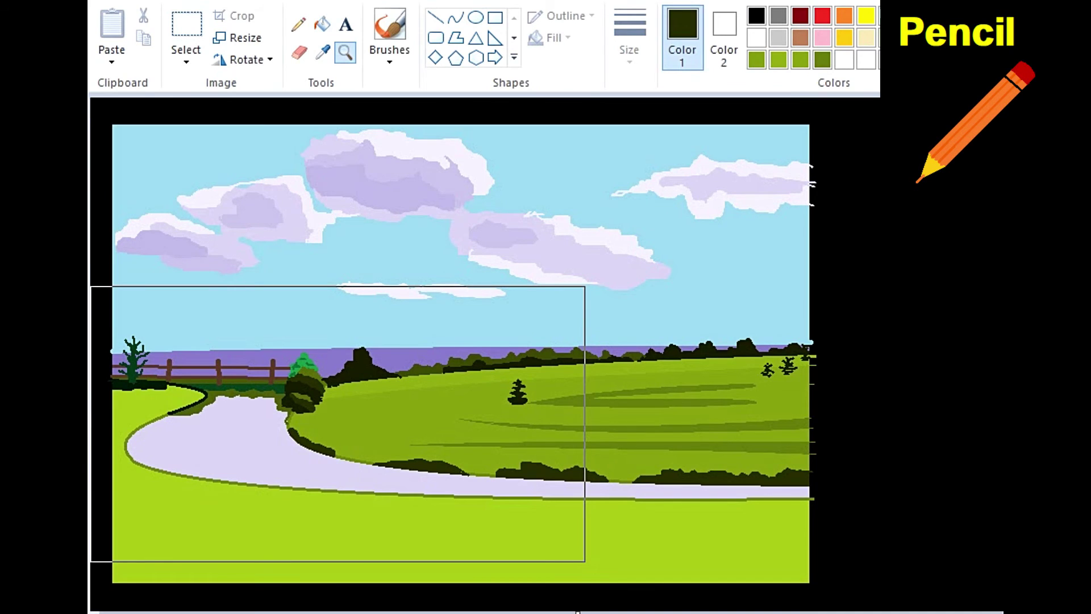
left_click(338, 424)
left_click(298, 24)
left_click(322, 53)
left_click(375, 267)
left_click_drag(341, 276, 206, 363)
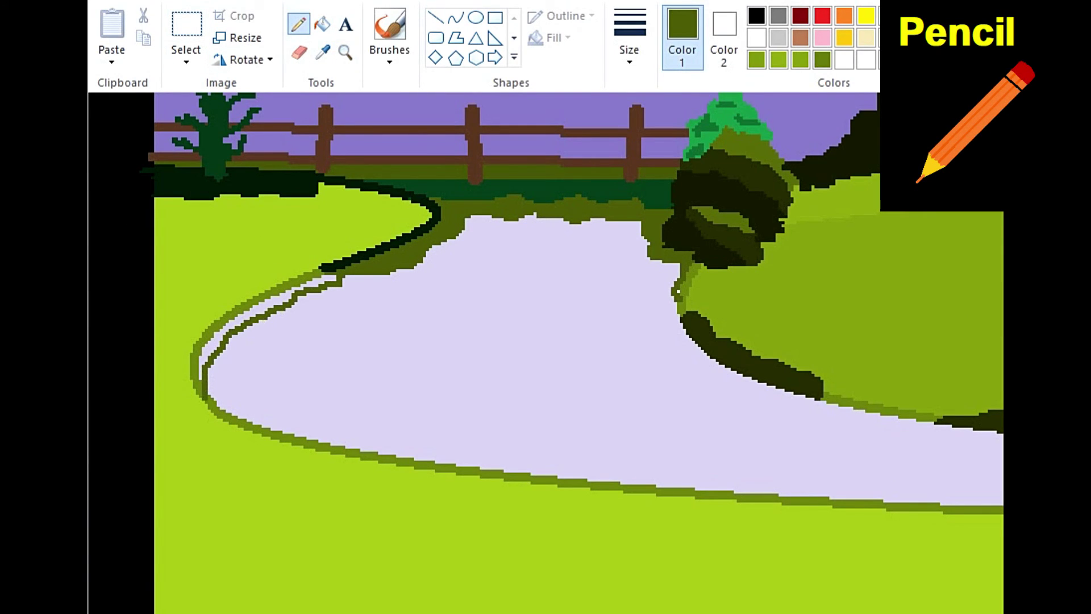
left_click(322, 24)
left_click(256, 307)
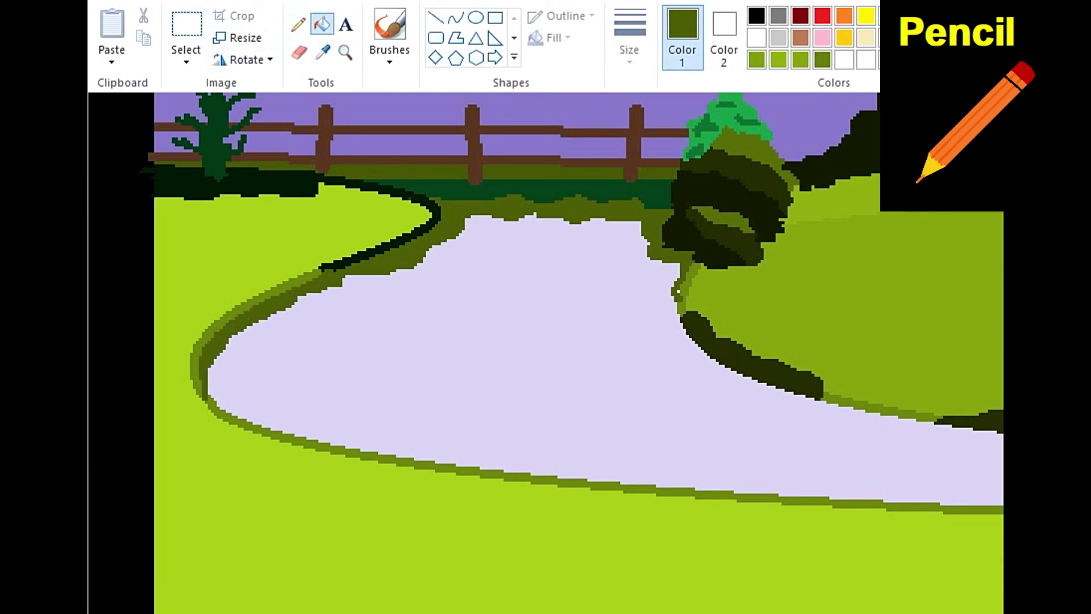
left_click(250, 302)
Pencil dark bush foliage along the strip below the fence, and fill the near fields with the far hill's green.
left_click(322, 52)
left_click(704, 188)
left_click(534, 190)
left_click(298, 24)
left_click_drag(378, 180, 393, 176)
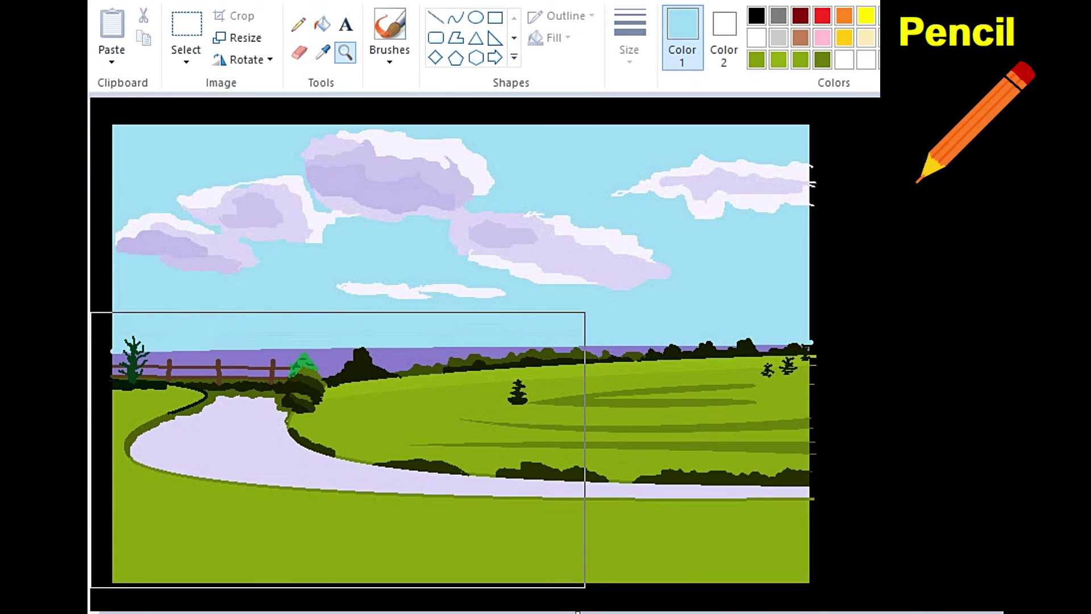
Pencil a stepped sky-blue line across the river below its right bend and fill the water to its left with sky blue.
left_click(337, 449)
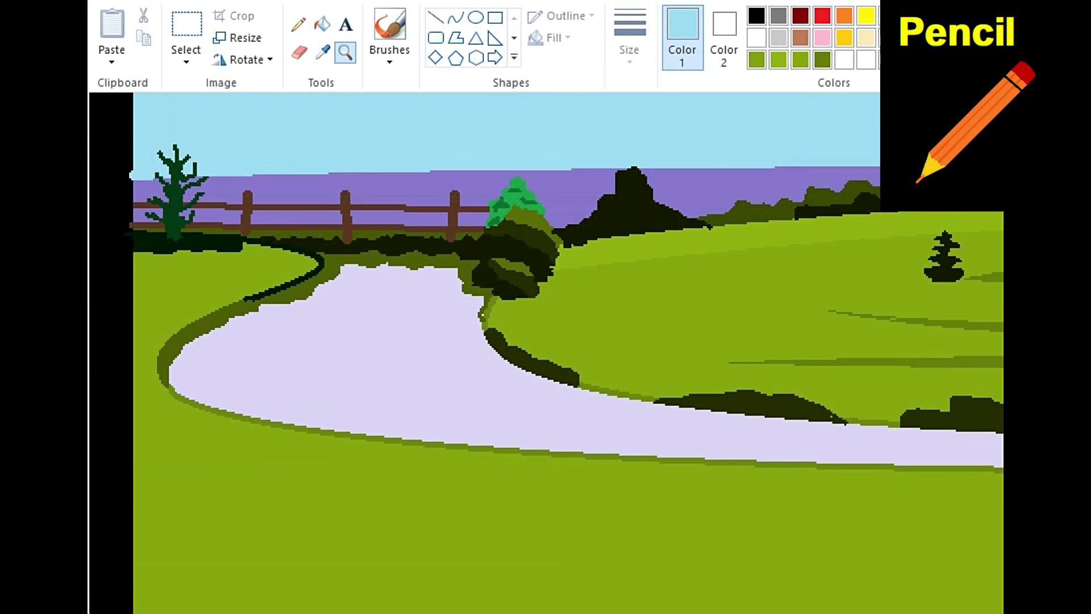
left_click(298, 24)
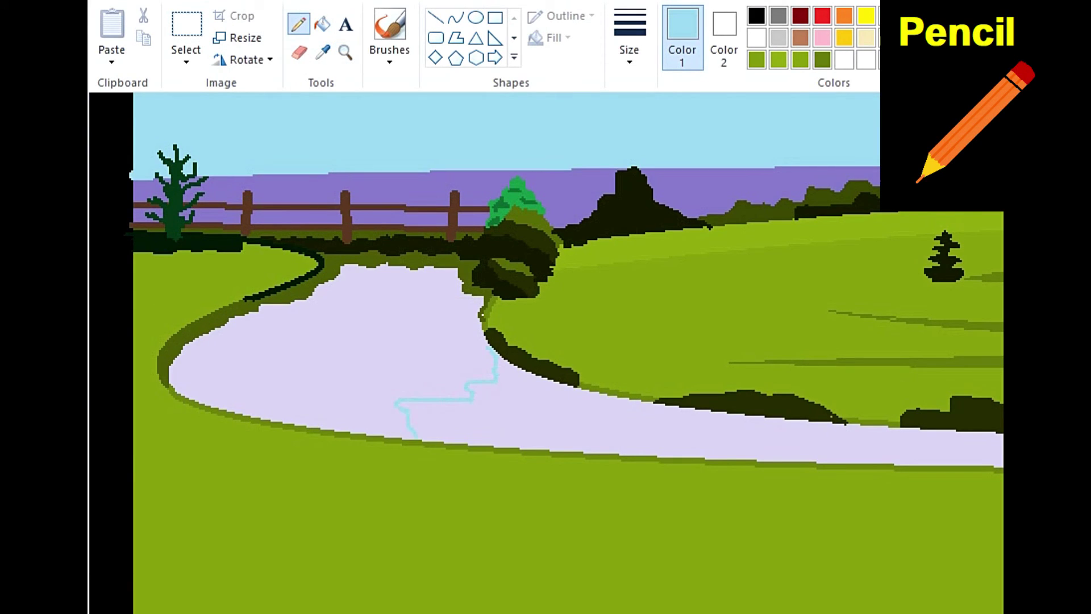
left_click(323, 23)
left_click(353, 355)
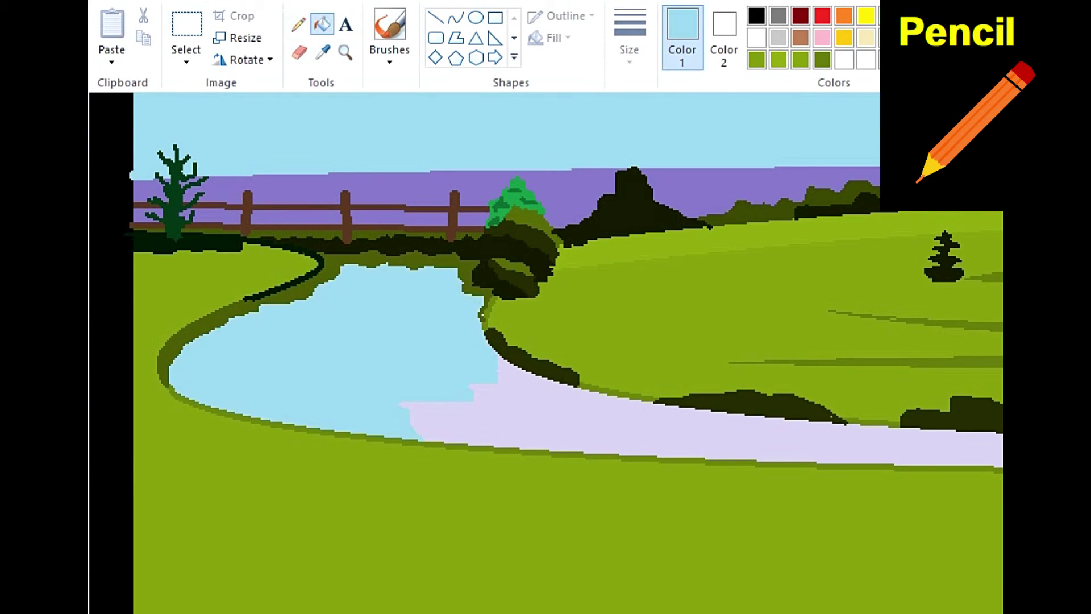
Pencil a wavy line across the river's left basin in darker blue (RGB 126, 208, 228) and fill the water above it with that blue.
left_click(298, 24)
left_click(988, 37)
left_click_drag(794, 227, 793, 239)
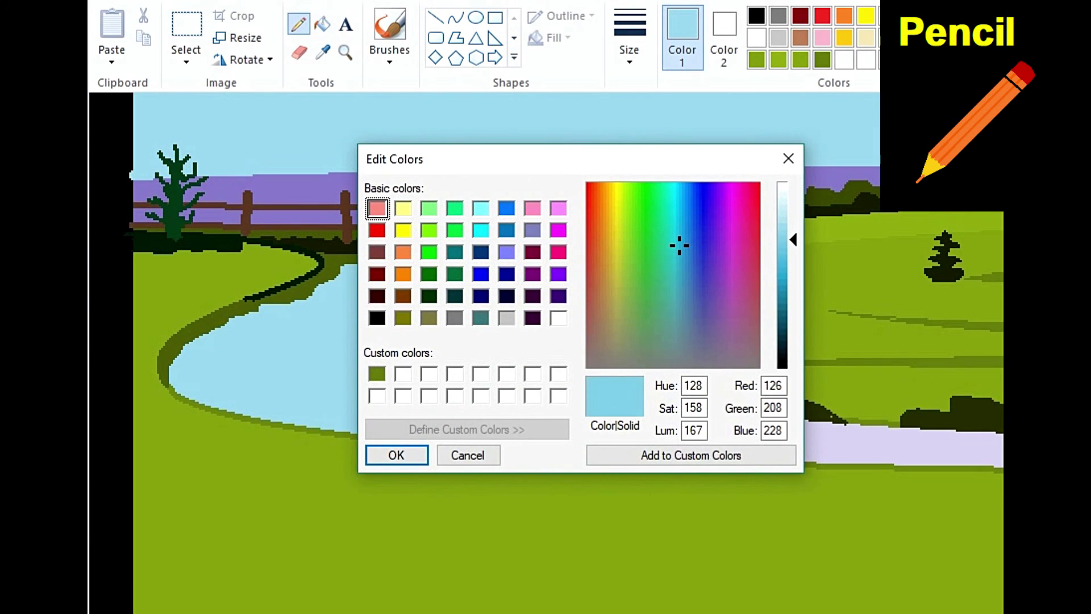
left_click(691, 455)
left_click(396, 455)
left_click_drag(216, 409, 480, 331)
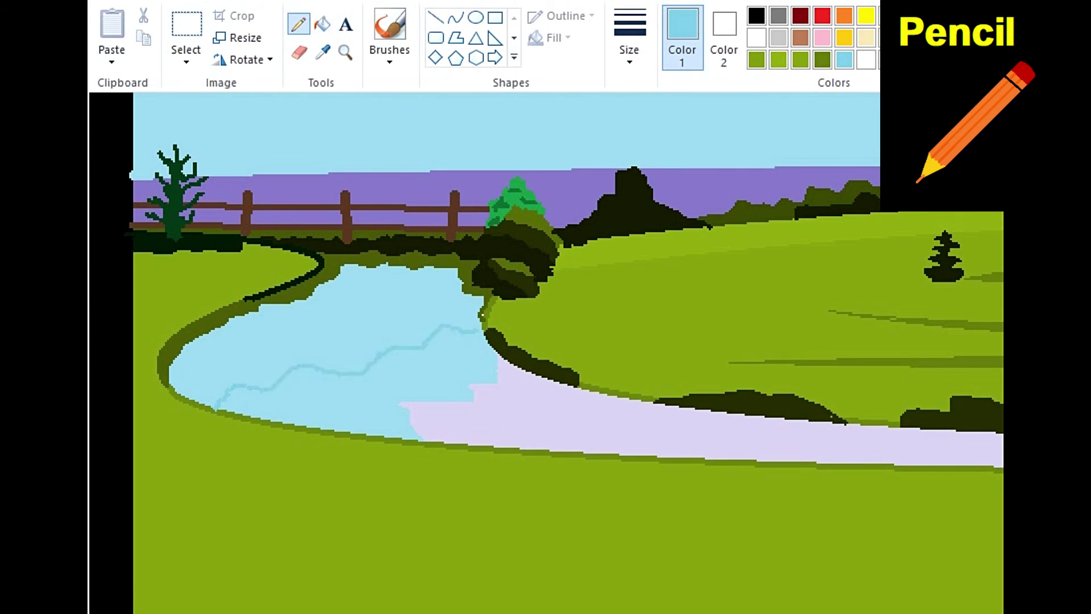
left_click(322, 24)
left_click(341, 312)
Mix a paler sky blue, pencil a slanted wavy line across the river's lilac stretch, and fill the water between it and the sky-blue area.
left_click(298, 23)
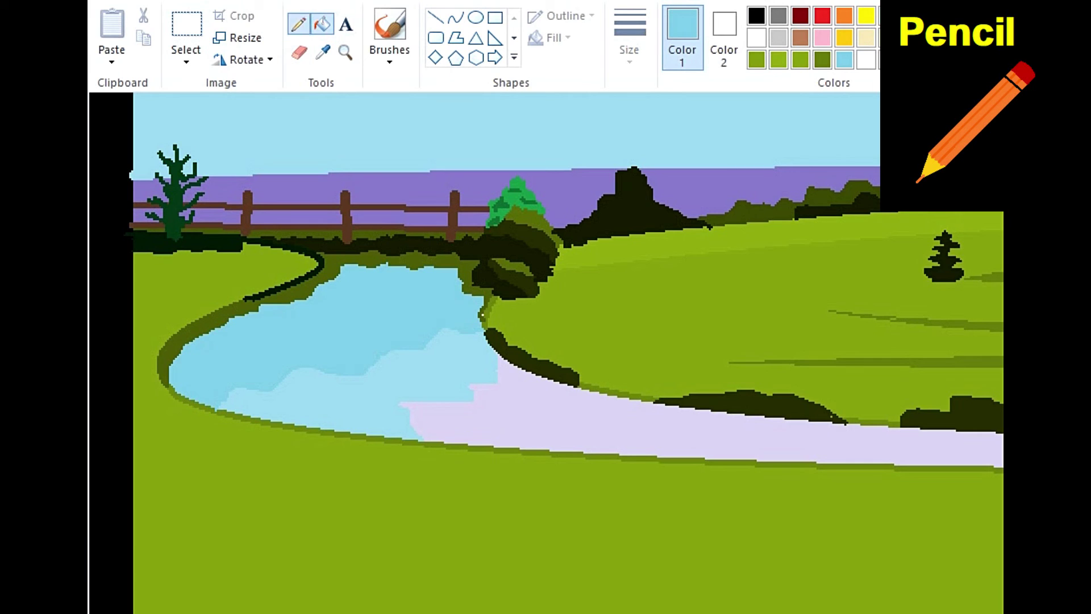
left_click(988, 37)
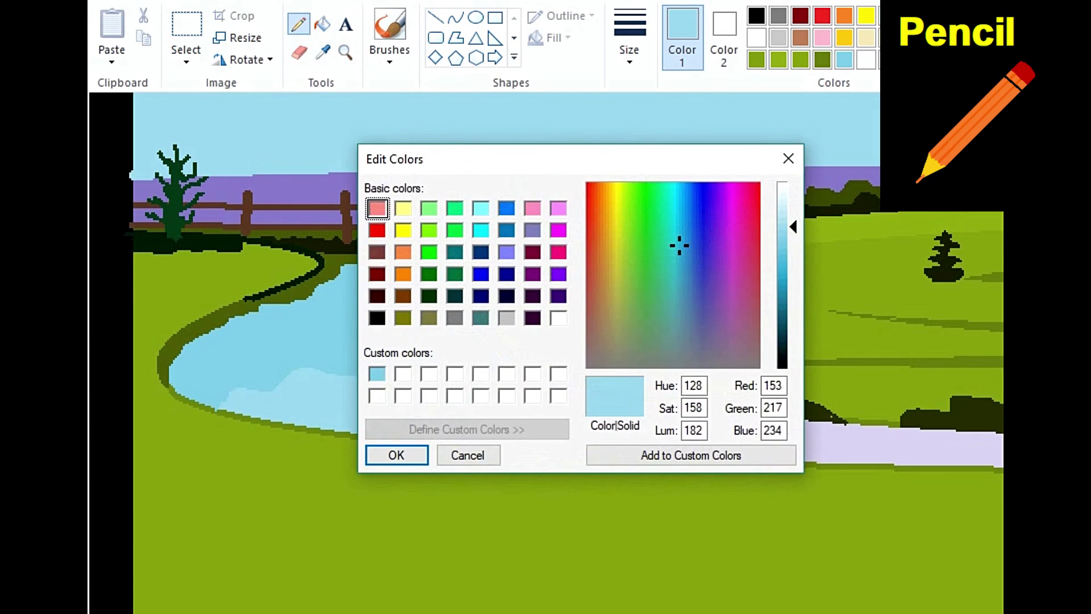
left_click_drag(793, 226, 793, 216)
left_click(396, 455)
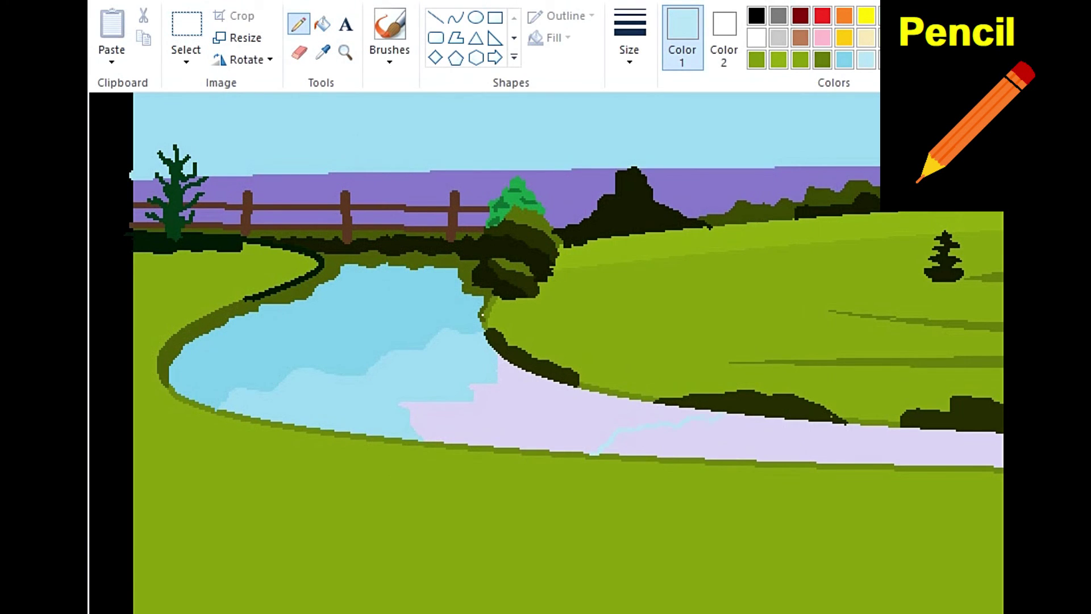
left_click(322, 24)
left_click(512, 415)
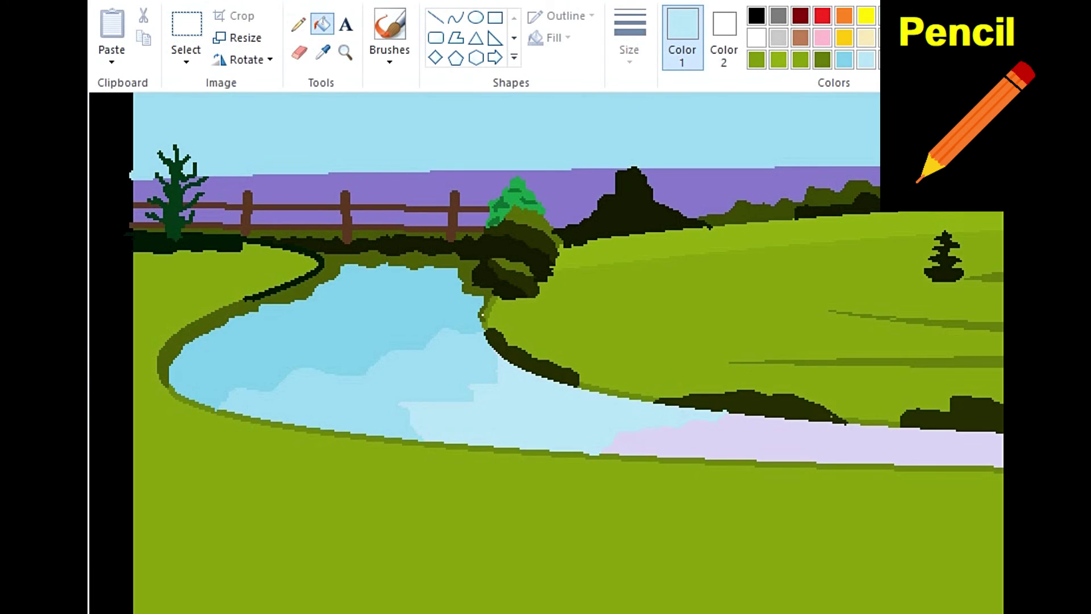
Pencil a wavy cream line across the full width of the green foreground and fill the area below it with cream.
key("ctrl+Page_Down")
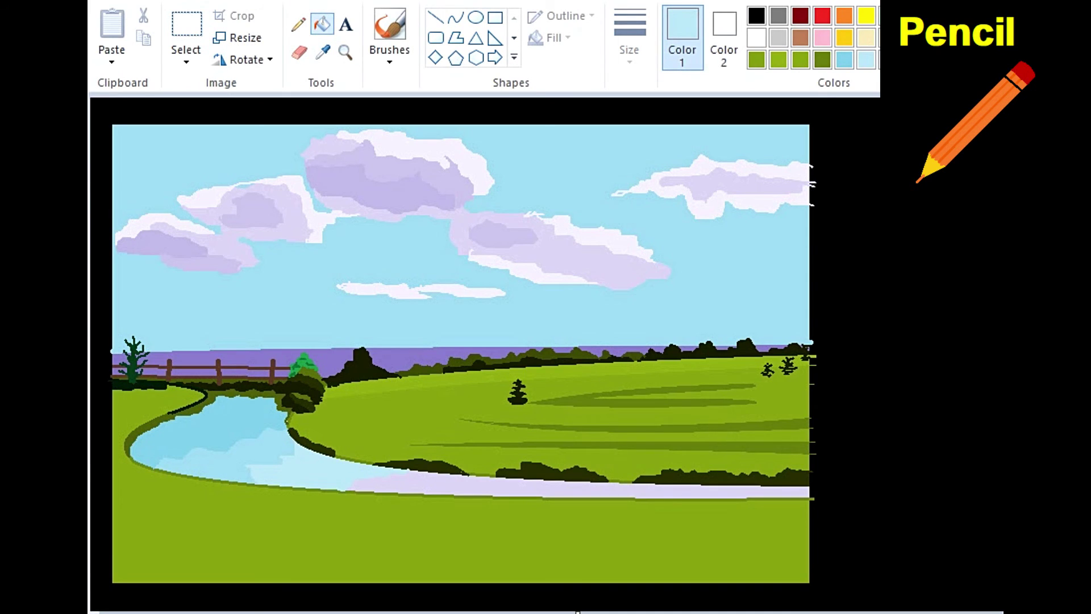
left_click(298, 24)
left_click(866, 37)
left_click_drag(110, 541, 157, 536)
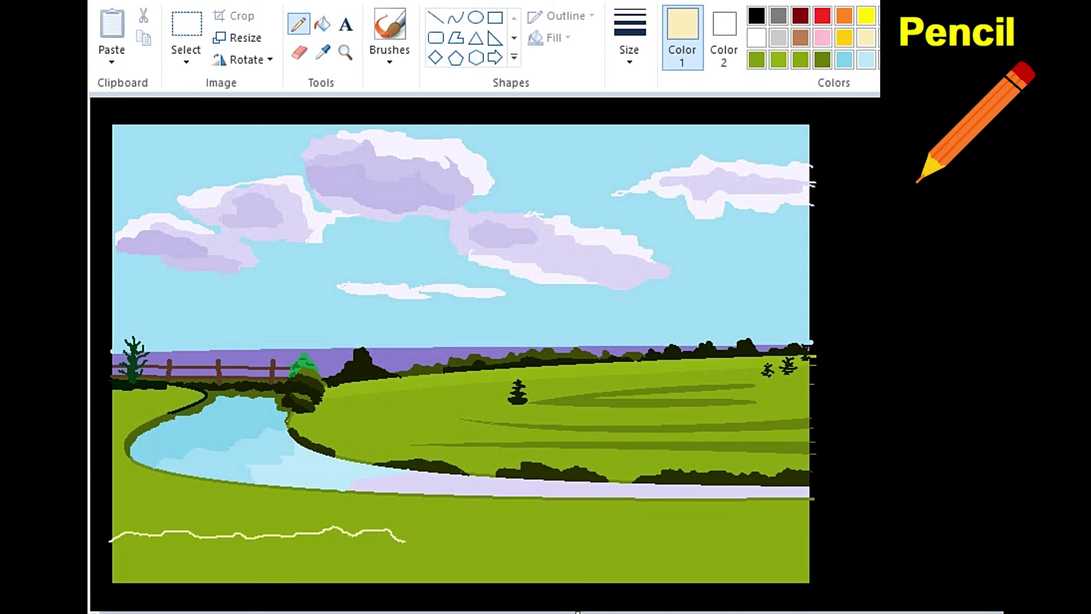
left_click_drag(405, 542, 536, 533)
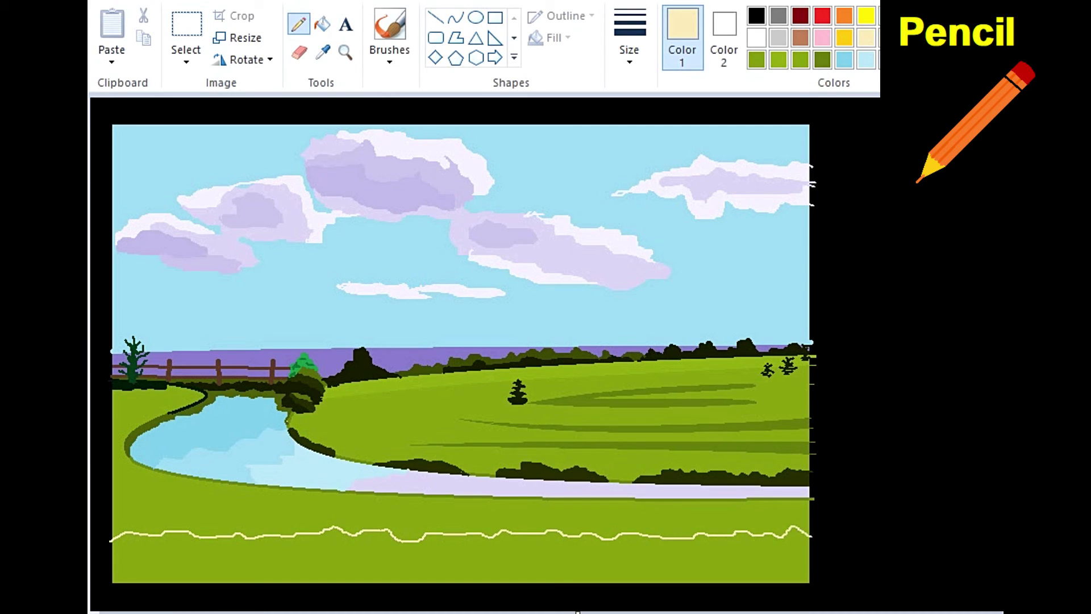
left_click(322, 24)
left_click(455, 562)
left_click(298, 24)
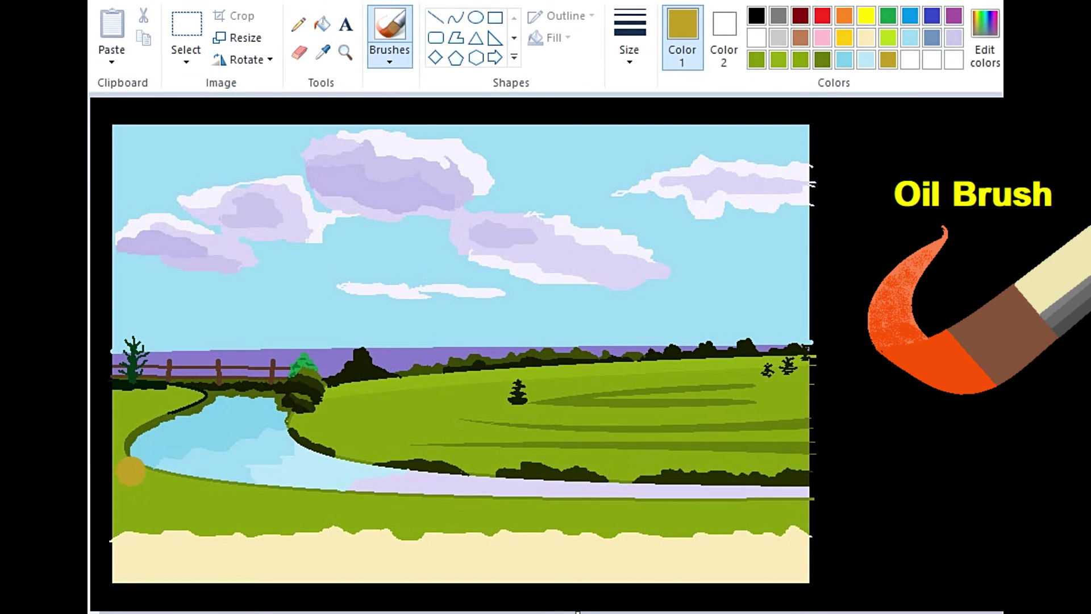
Paint layered upright grass strokes across the whole foreground with the Oil brush, starting in dark gold and moving to successively lighter golds.
left_click_drag(126, 487, 106, 605)
left_click_drag(163, 499, 145, 606)
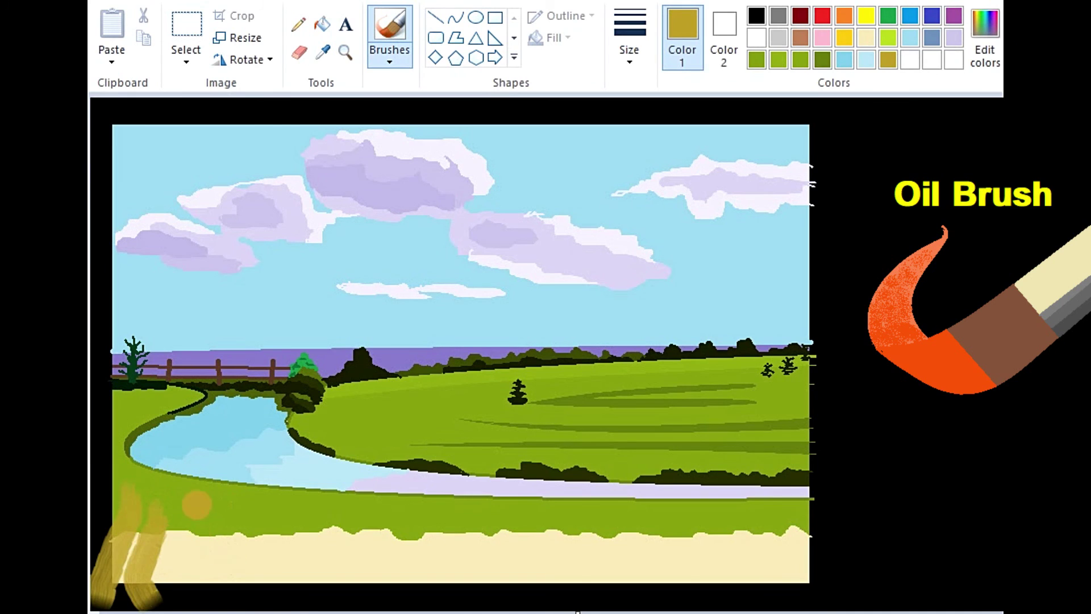
mouse_move(196, 504)
left_mouse_down()
mouse_move(248, 566)
mouse_move(313, 504)
mouse_move(314, 555)
mouse_move(338, 575)
mouse_move(378, 513)
mouse_move(457, 518)
mouse_move(479, 577)
mouse_move(511, 570)
mouse_move(550, 513)
mouse_move(575, 501)
mouse_move(643, 595)
mouse_move(644, 566)
mouse_move(818, 580)
left_mouse_up()
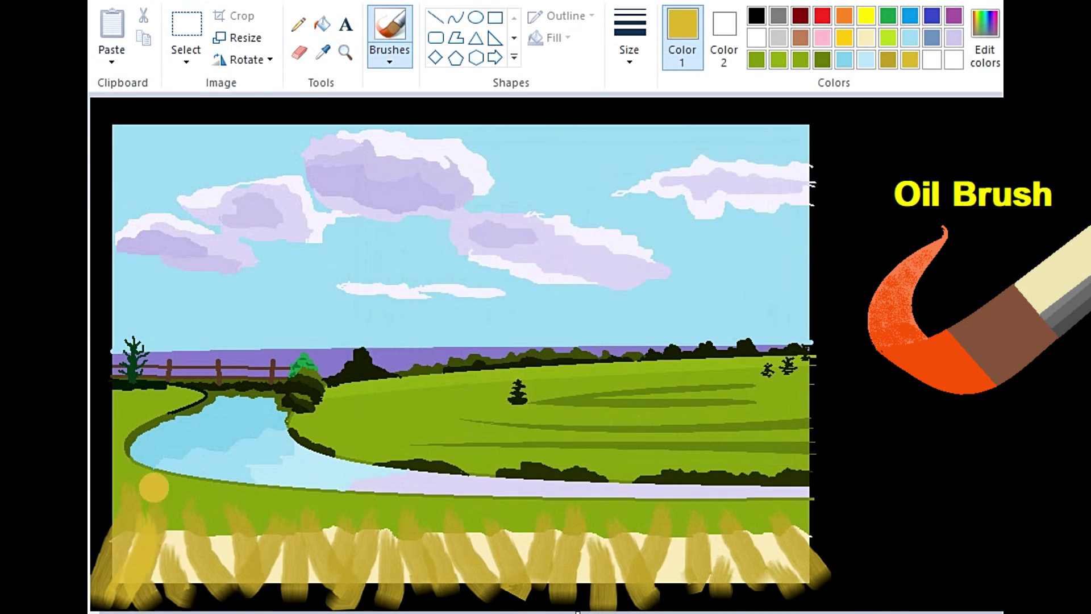
mouse_move(151, 486)
left_mouse_down()
mouse_move(381, 529)
mouse_move(487, 523)
mouse_move(520, 582)
mouse_move(596, 511)
mouse_move(677, 594)
mouse_move(721, 542)
mouse_move(796, 535)
left_mouse_up()
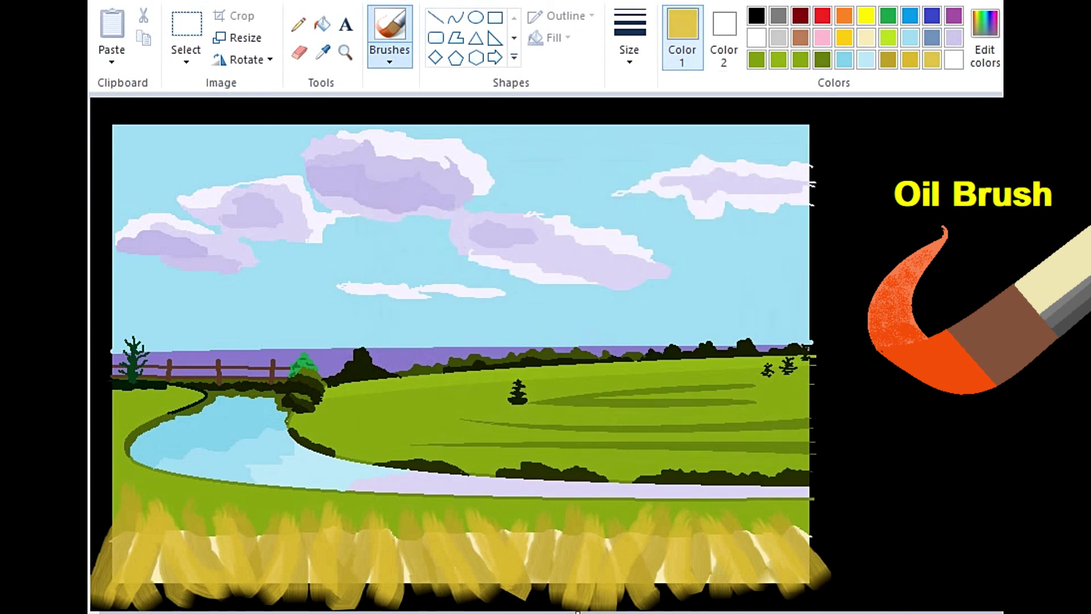
mouse_move(102, 500)
left_mouse_down()
mouse_move(340, 551)
mouse_move(397, 514)
mouse_move(466, 516)
mouse_move(509, 588)
mouse_move(565, 517)
mouse_move(619, 591)
mouse_move(670, 523)
mouse_move(707, 594)
mouse_move(819, 557)
left_mouse_up()
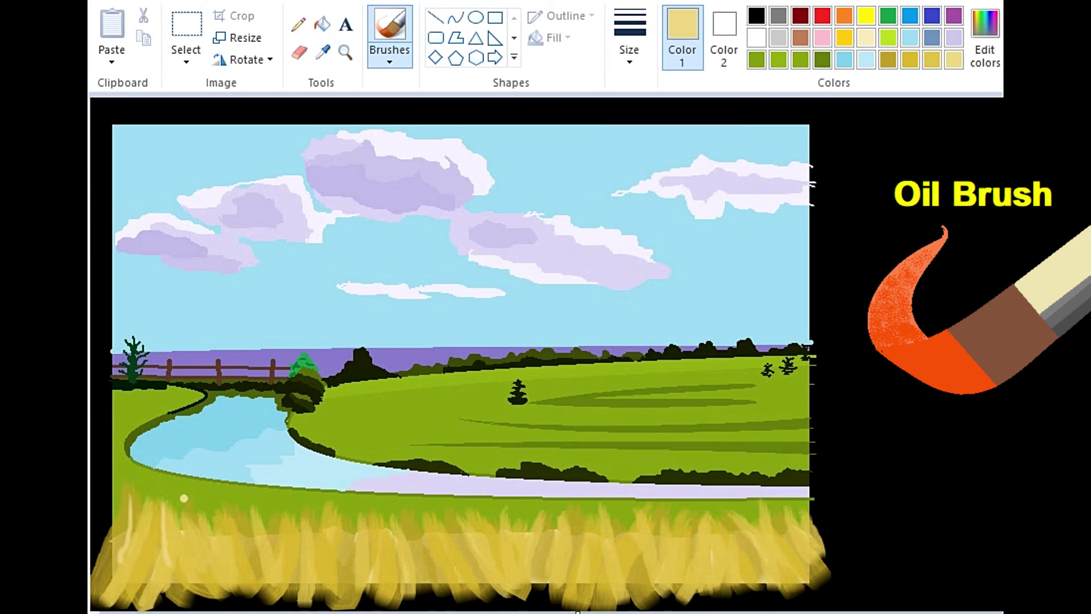
Add thin, curved and crossing pale-gold grass stalks over the whole foreground grass with a smaller Oil brush.
mouse_move(183, 497)
left_mouse_down()
mouse_move(261, 504)
mouse_move(251, 582)
mouse_move(372, 548)
mouse_move(401, 577)
mouse_move(483, 568)
mouse_move(567, 532)
mouse_move(588, 553)
left_mouse_up()
left_click_drag(713, 512, 714, 605)
left_click_drag(558, 513, 550, 604)
left_click_drag(412, 512, 436, 586)
left_click_drag(191, 500, 227, 589)
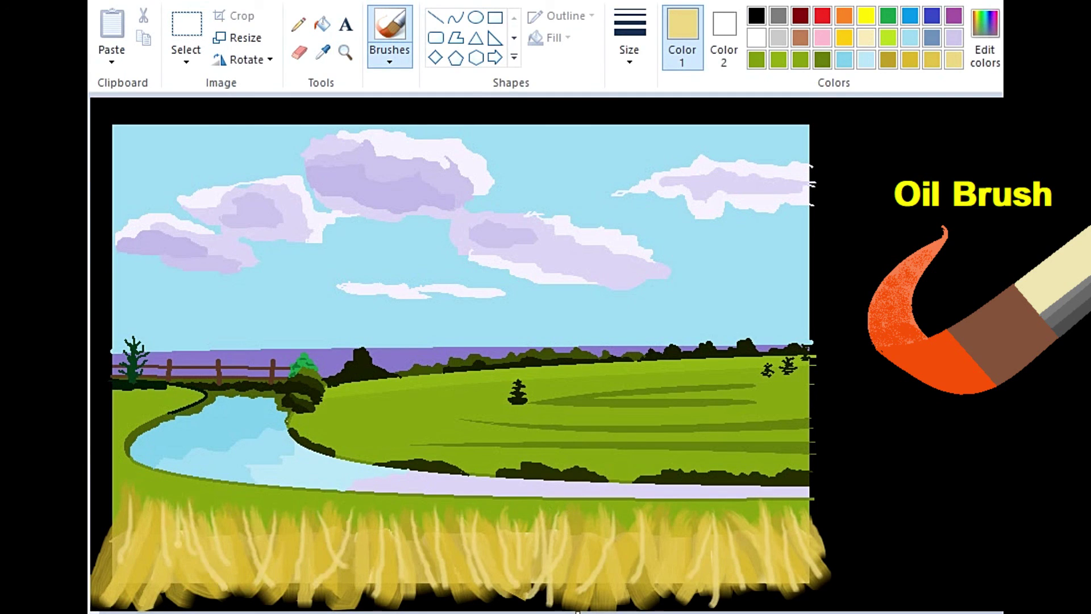
left_click_drag(135, 494, 107, 570)
left_click_drag(266, 518, 177, 591)
left_click_drag(689, 519, 647, 586)
left_click_drag(762, 521, 746, 580)
Dot small pale-gold seed heads along the tips and among the blades of the foreground grass with the Airbrush.
left_click_drag(121, 513, 176, 506)
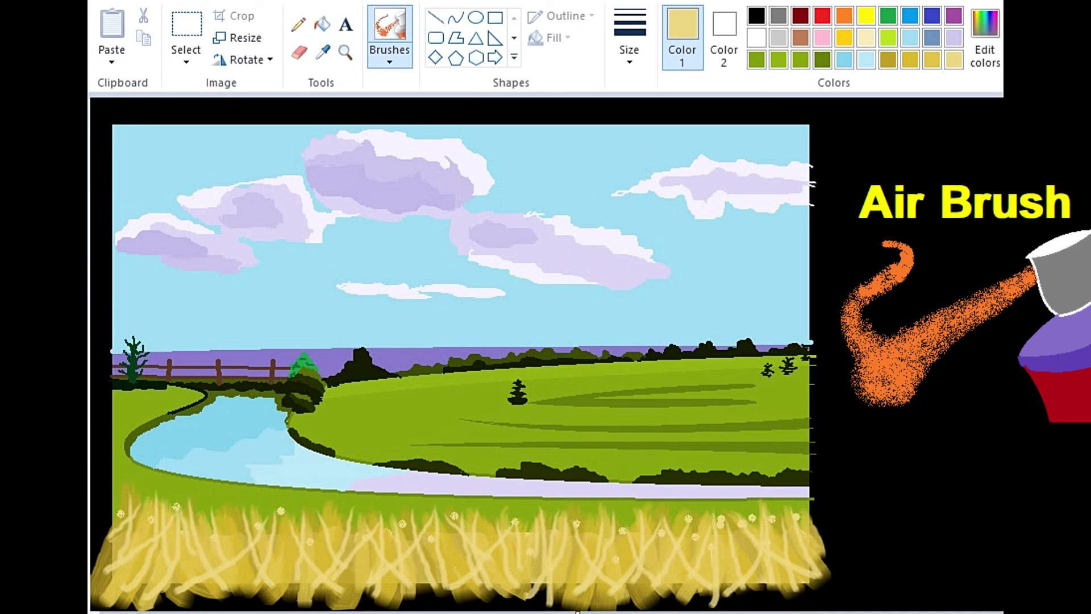
left_click(658, 513)
left_click(783, 503)
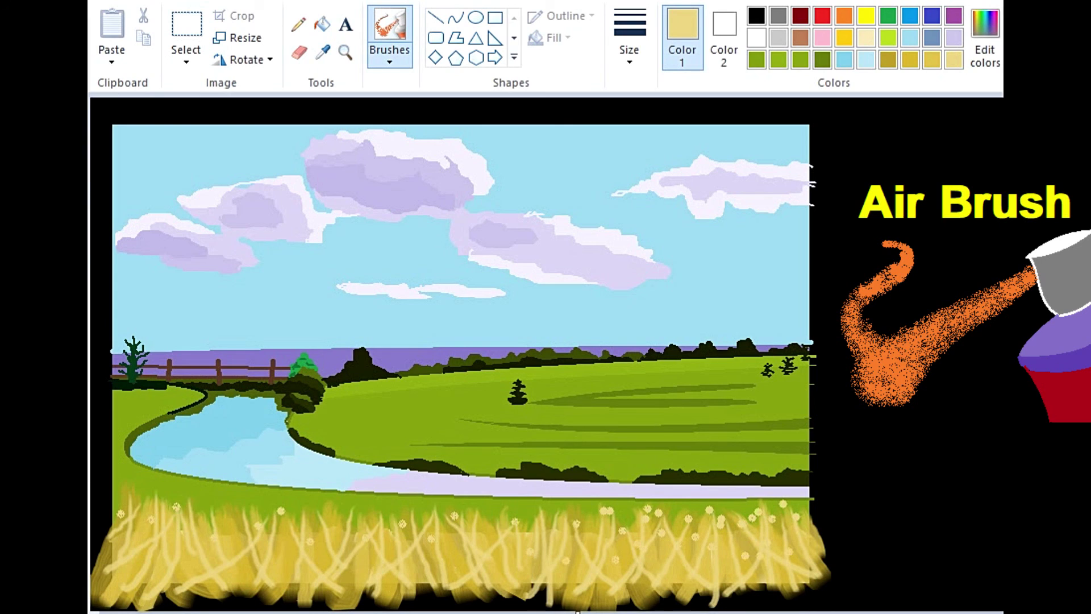